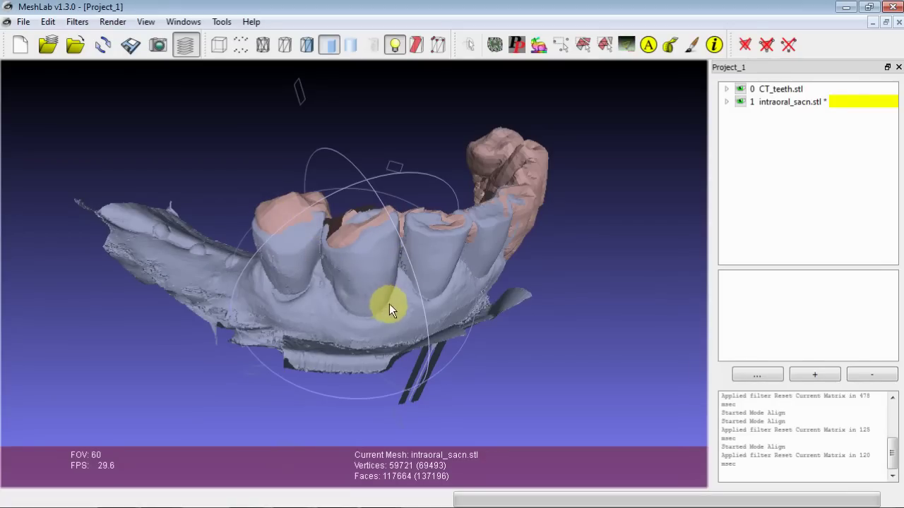
Examine from several sides how the intraoral scan overlaps the CT teeth mesh.
drag(364, 271, 184, 270)
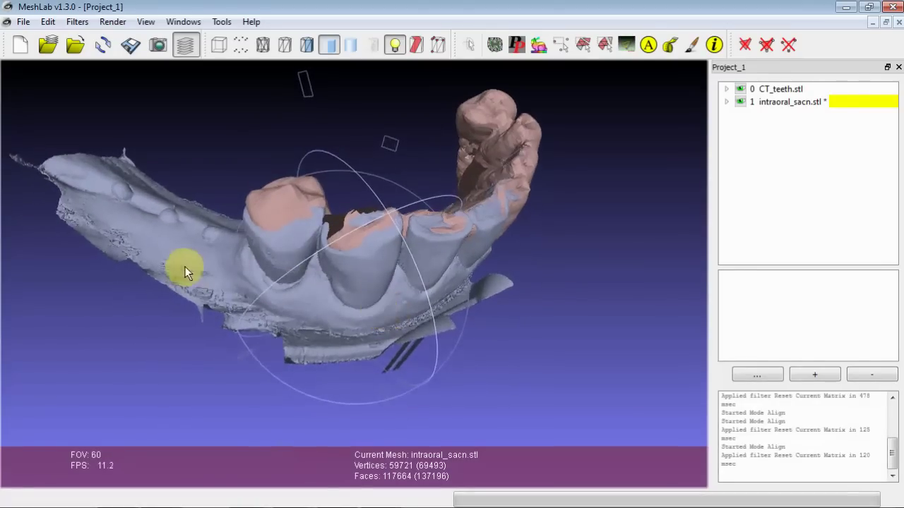
drag(355, 293, 182, 292)
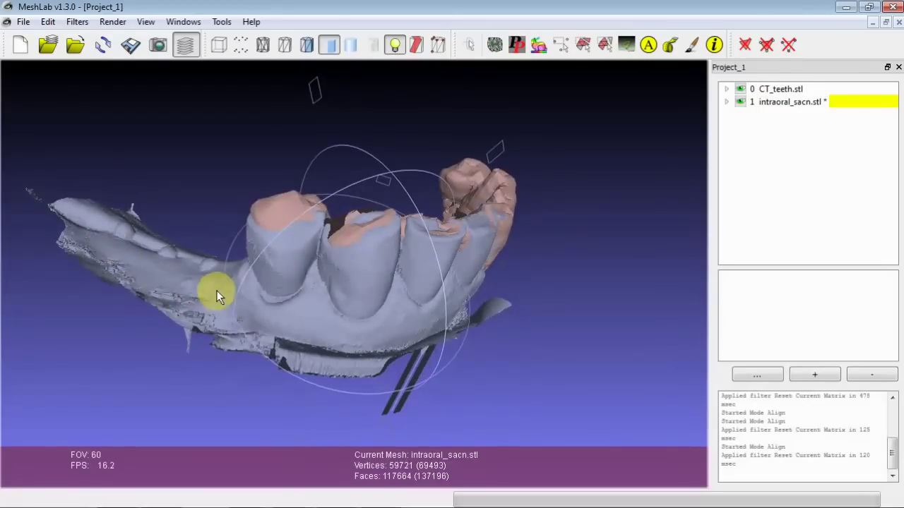
drag(535, 270, 367, 305)
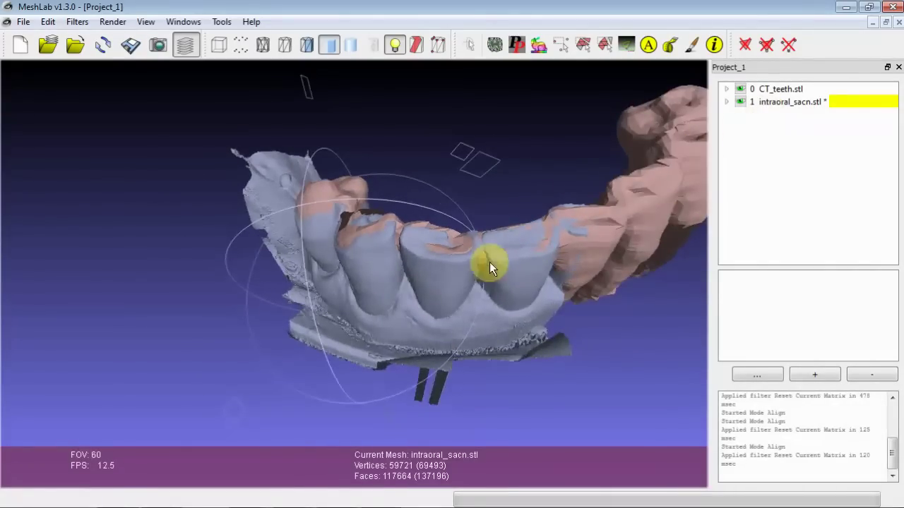
drag(489, 264, 288, 276)
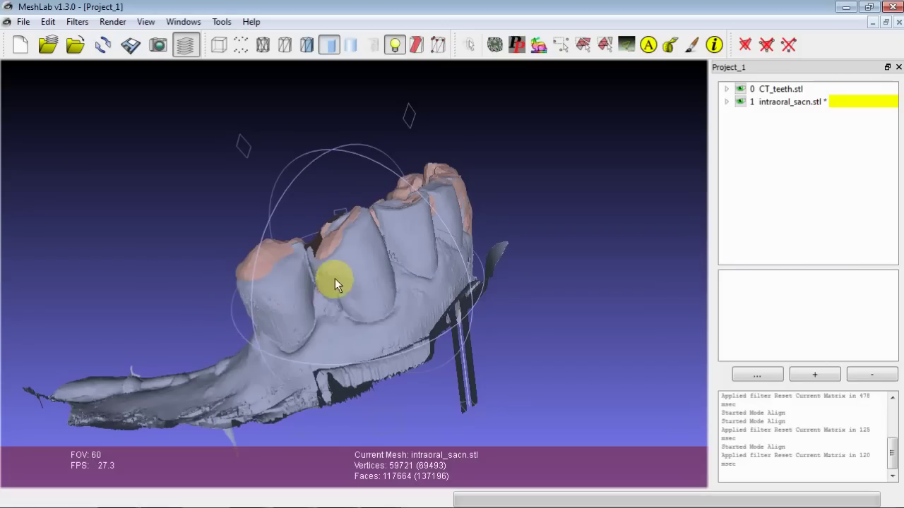
drag(280, 289, 330, 280)
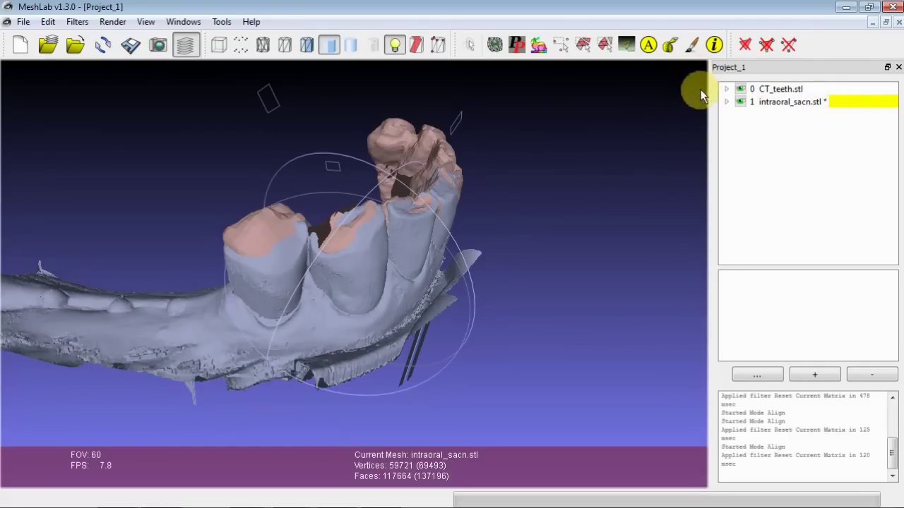
Start the Align tool and glue CT_teeth.stl and intraoral_sacn.stl in their current positions.
click(647, 47)
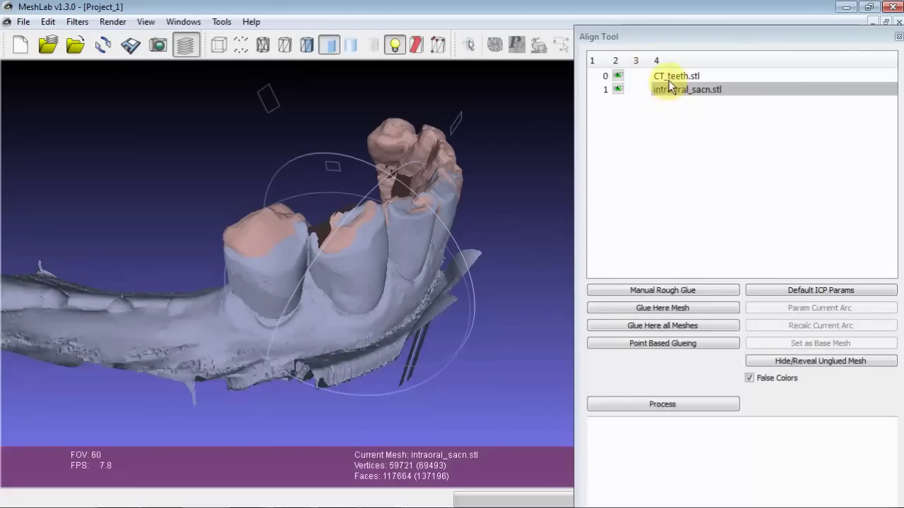
click(671, 78)
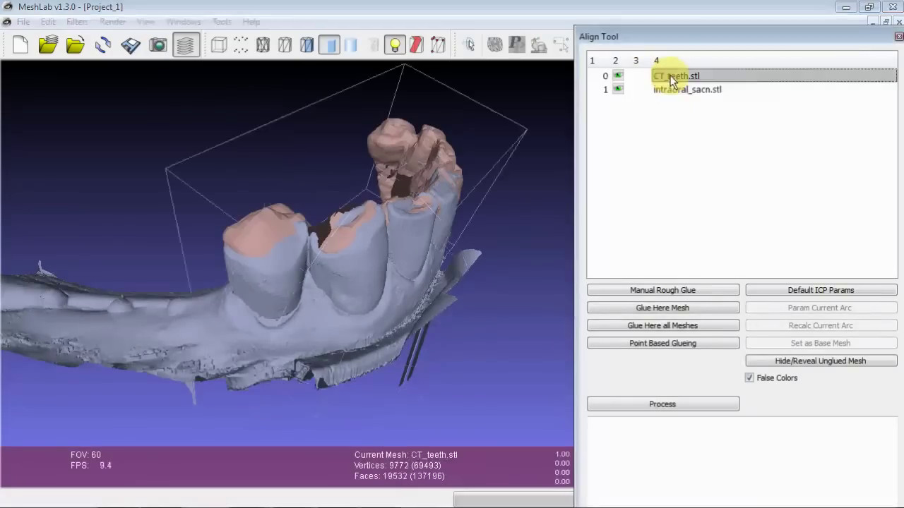
click(659, 310)
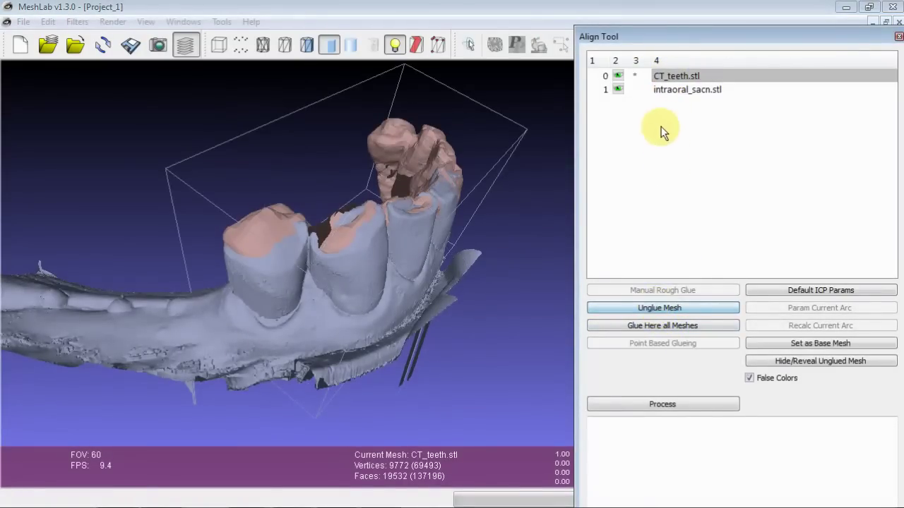
click(669, 91)
click(660, 309)
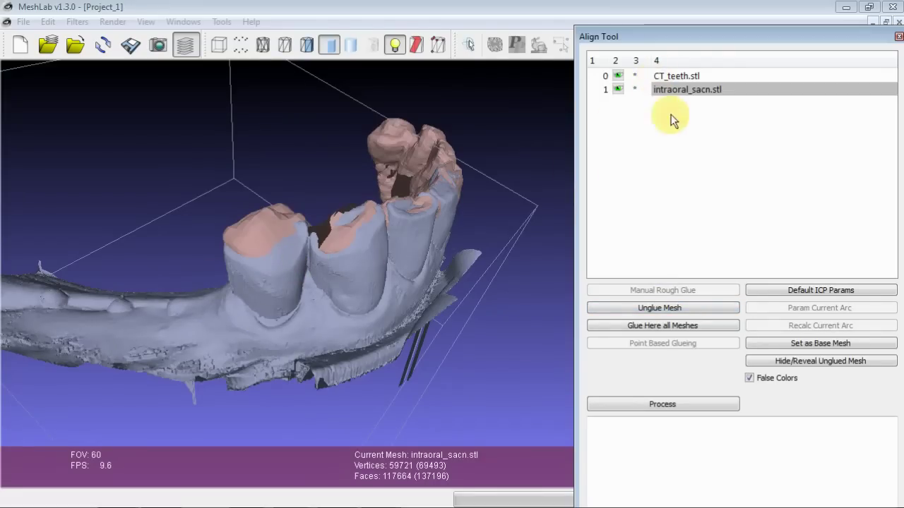
Set the default ICP parameters to sample number 1000, target distance 0.05 and max iteration number 50.
click(768, 291)
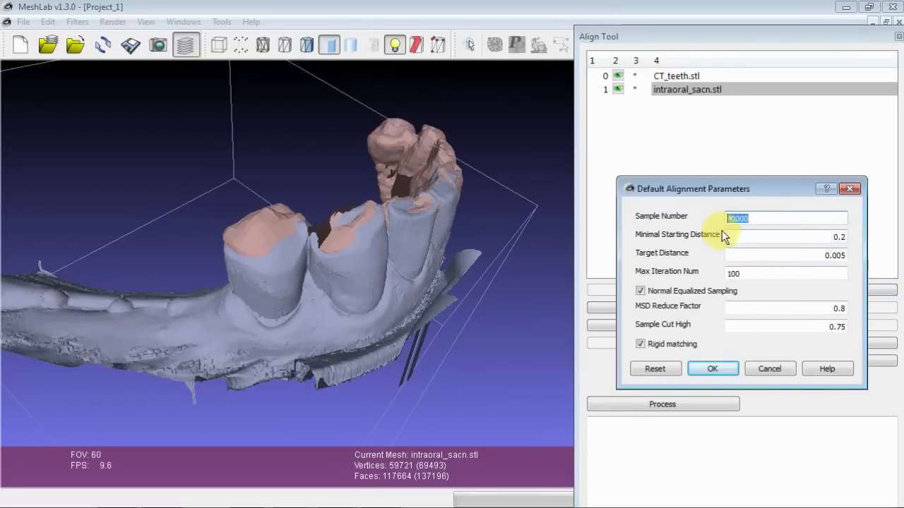
text(1000)
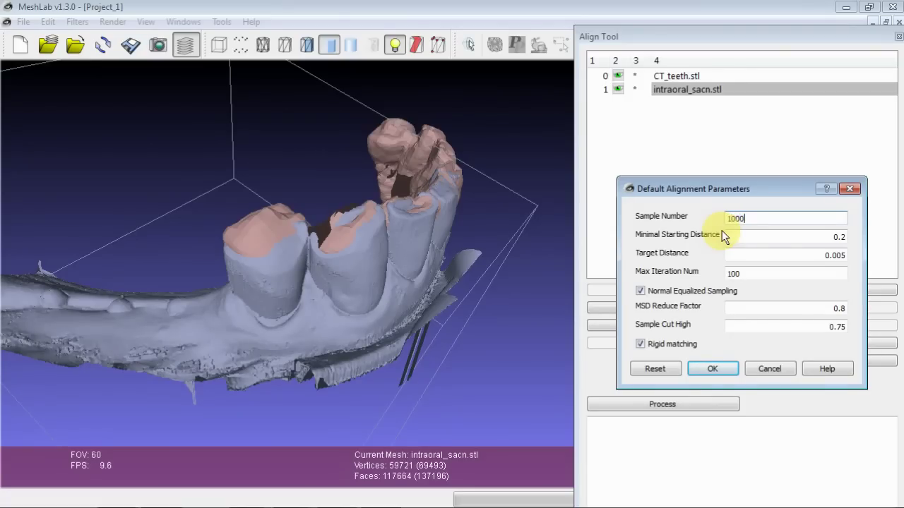
click(837, 257)
key(BackSpace)
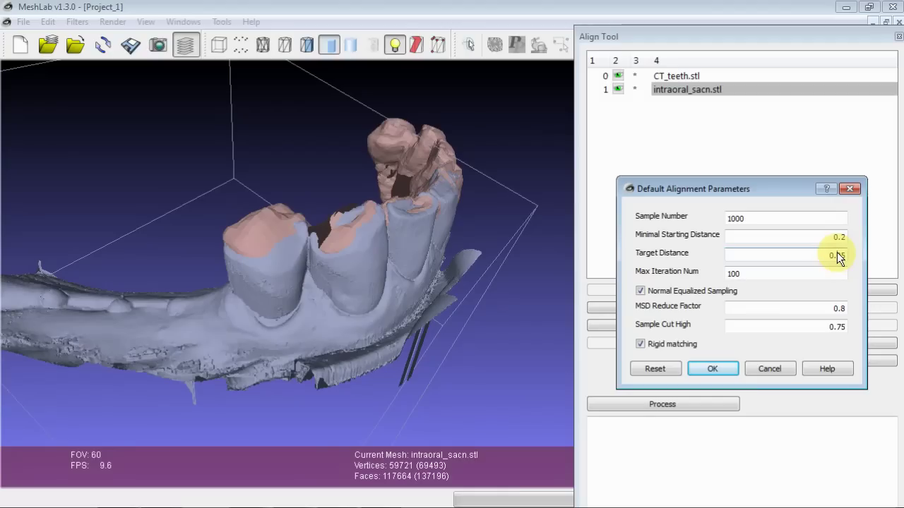
double_click(742, 277)
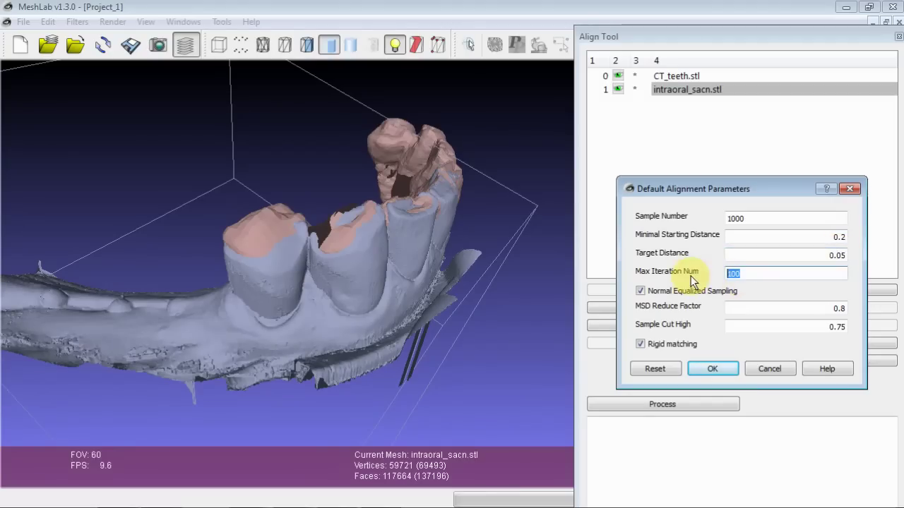
text(50)
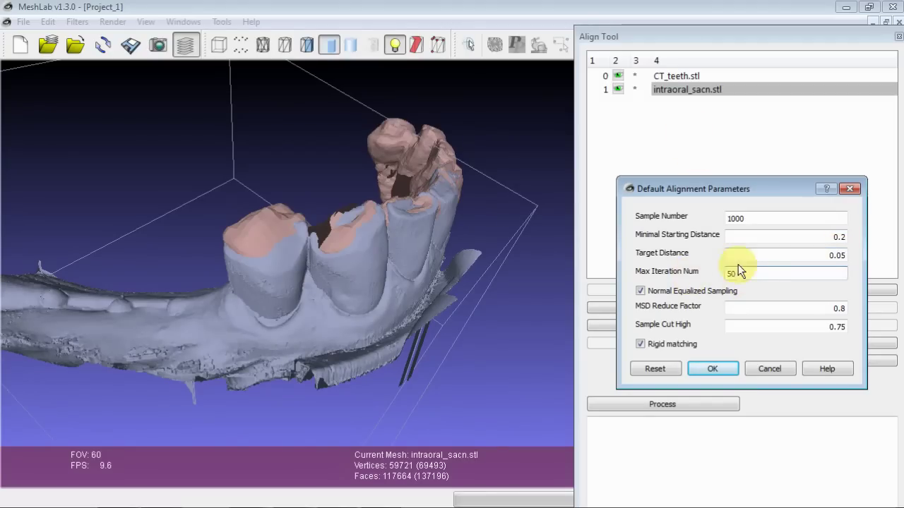
click(714, 368)
Run the alignment process repeatedly on the two glued meshes.
click(702, 405)
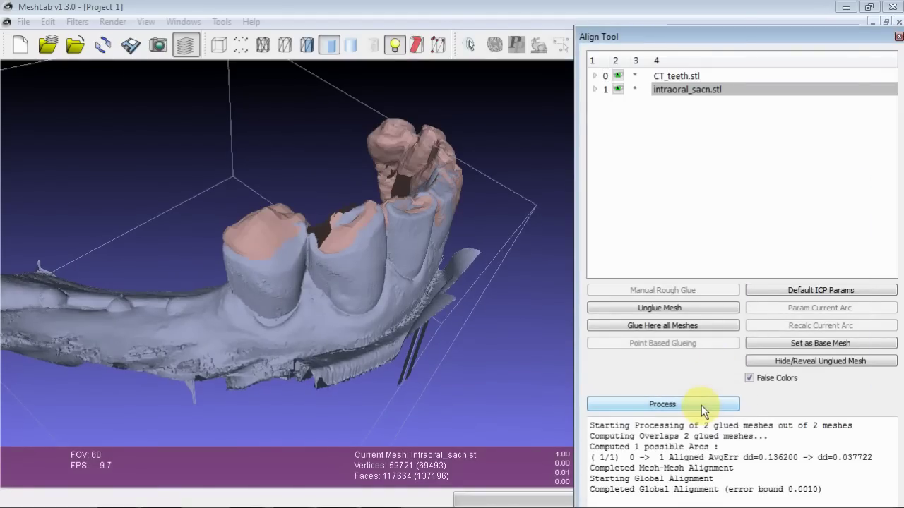
click(701, 406)
click(701, 405)
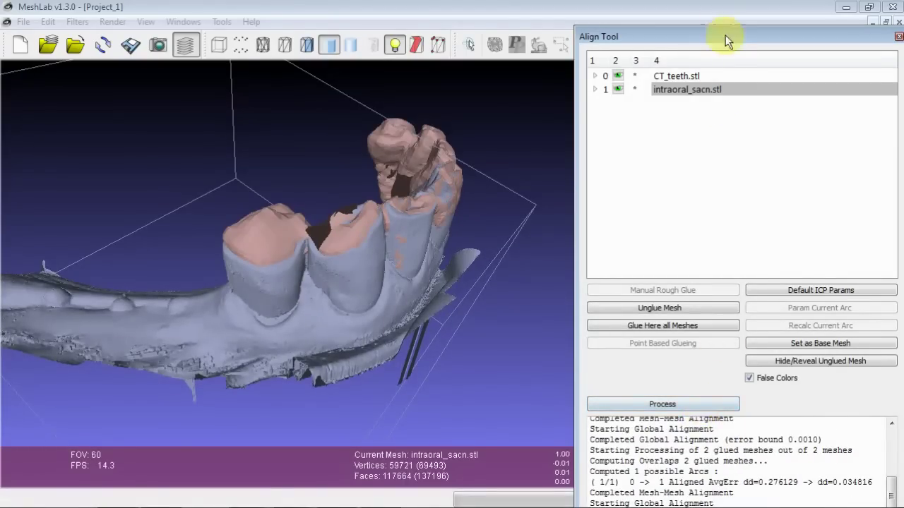
Reapply a sample number of 1000 in the default ICP parameters and repeat the mesh alignment several times.
drag(726, 39, 713, 19)
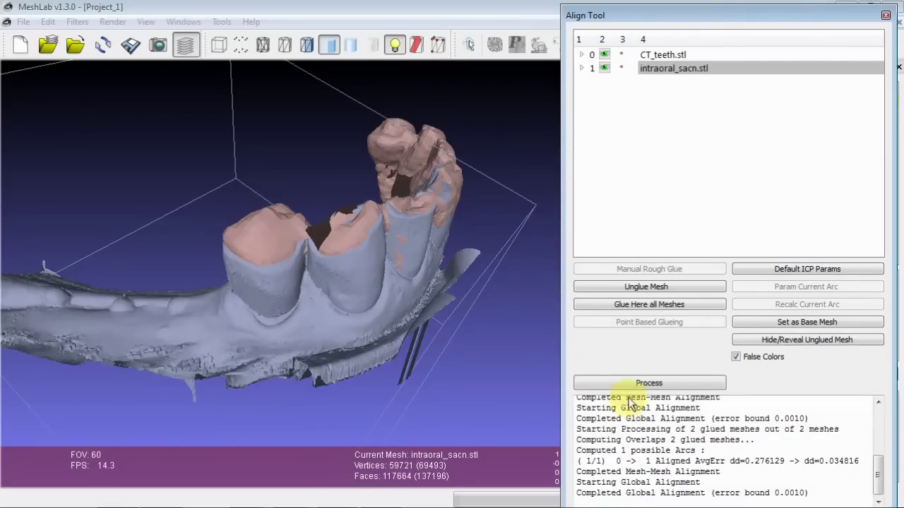
click(783, 269)
text(1000)
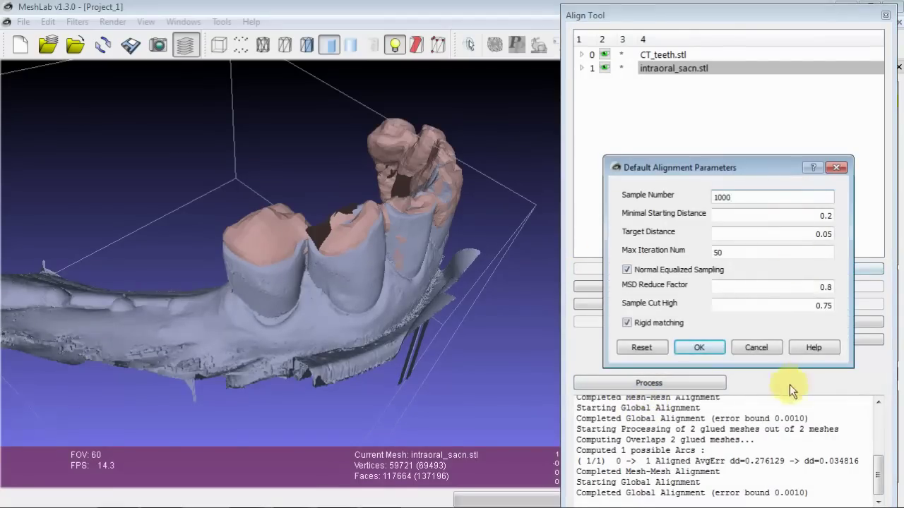
click(699, 346)
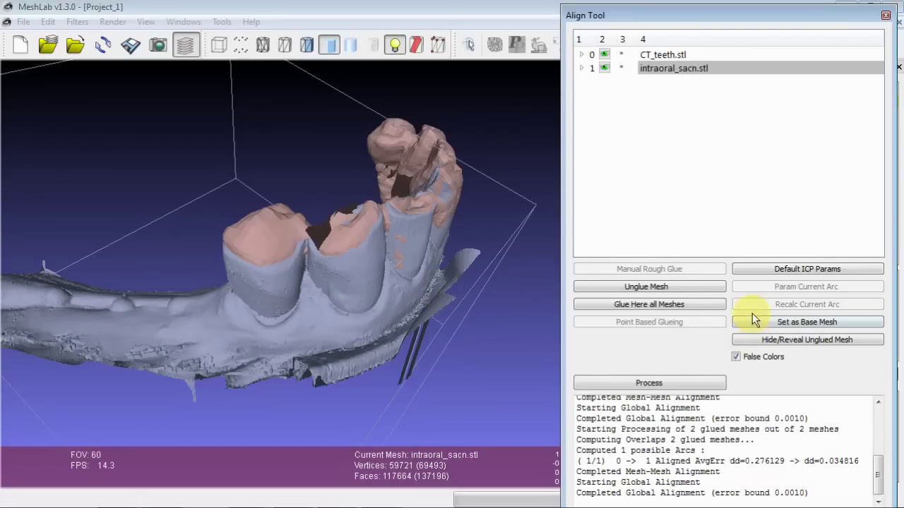
click(680, 385)
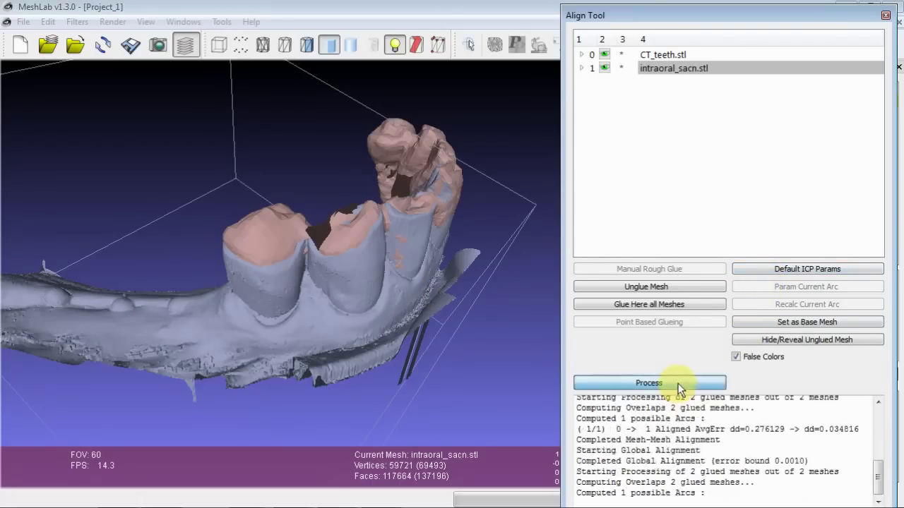
click(678, 383)
click(677, 384)
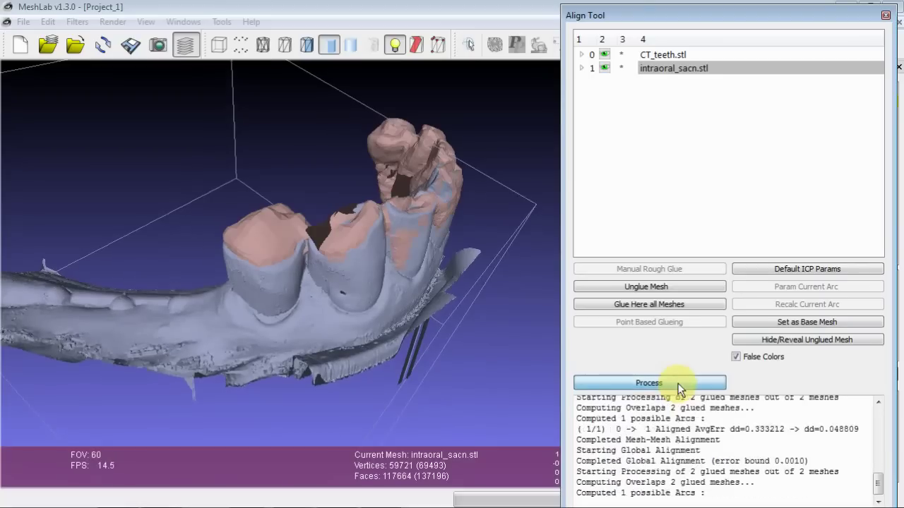
click(678, 383)
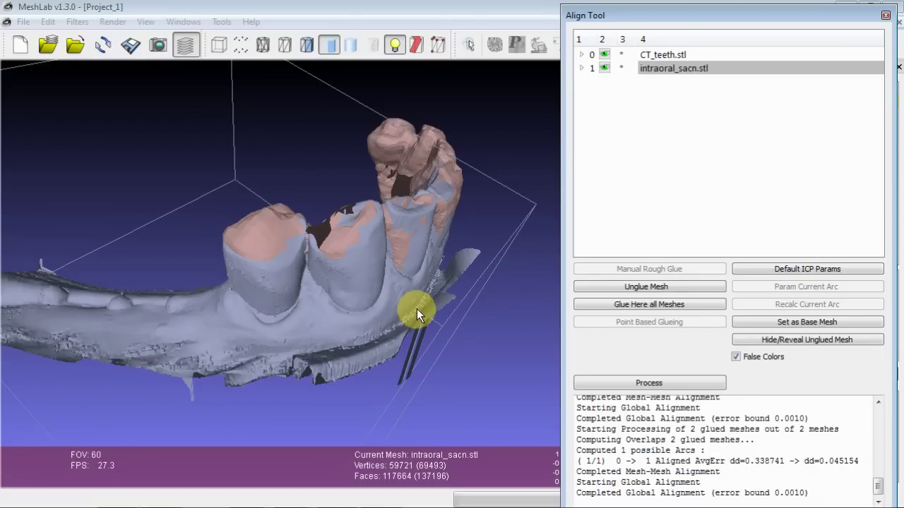
Raise the default ICP sample number to 20000 and process the alignment three times.
click(793, 269)
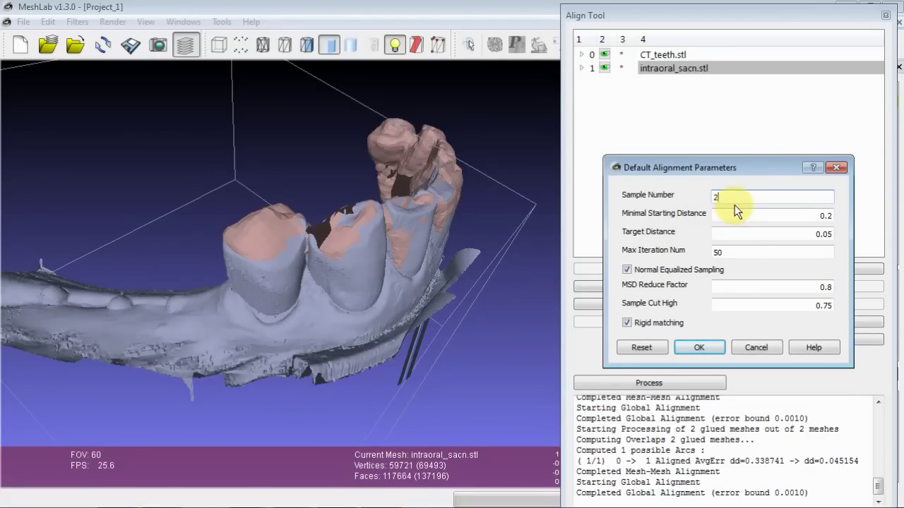
text(0000)
click(698, 348)
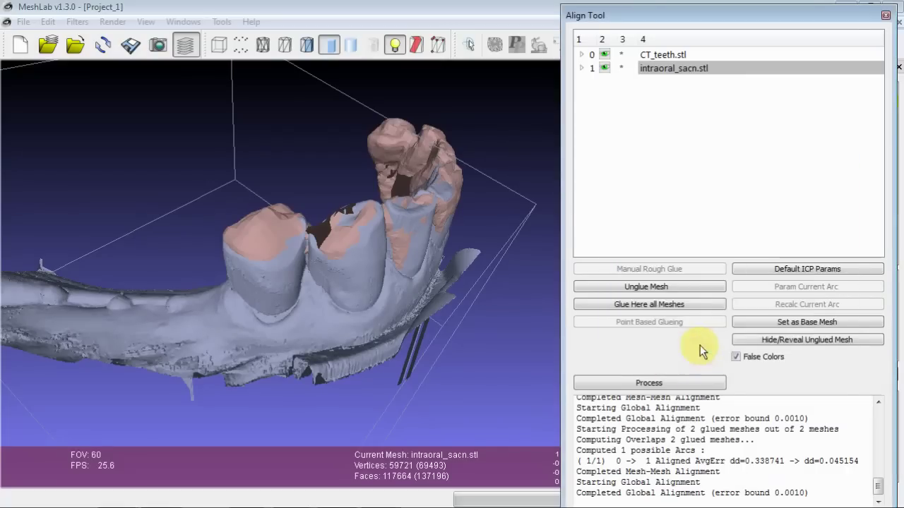
click(662, 383)
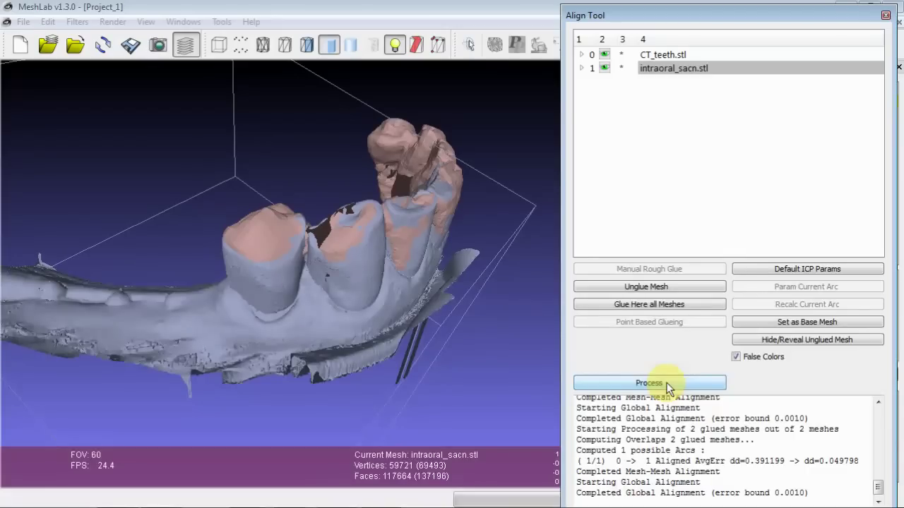
click(666, 383)
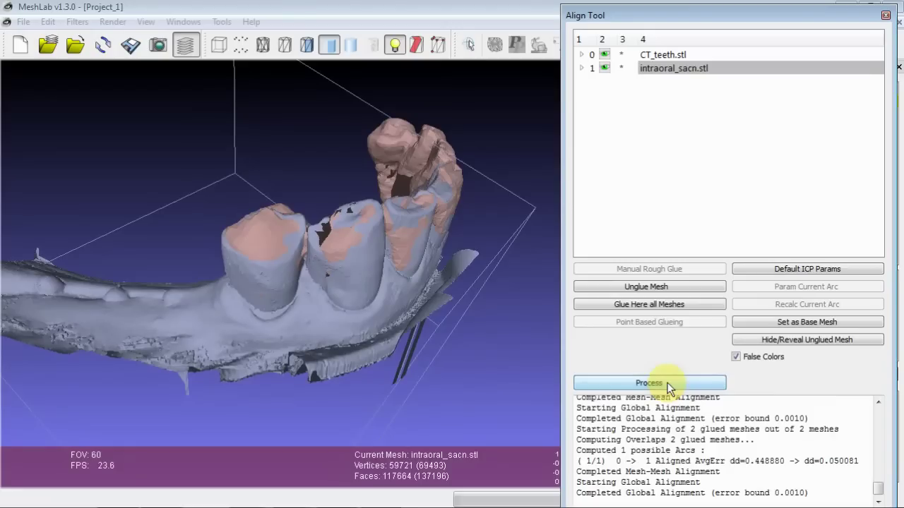
click(667, 383)
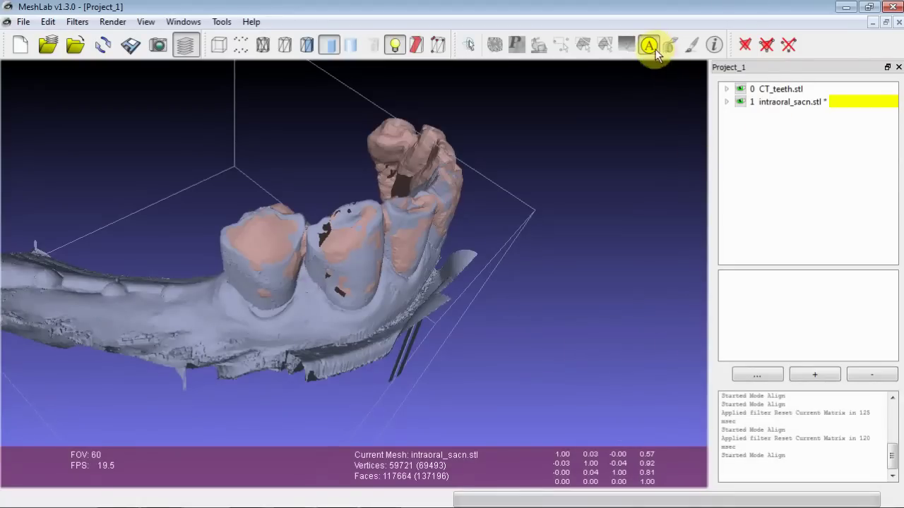
Bring the Align Tool window back into view and set the default ICP sample number to 40000.
mouse_move(385, 501)
click(385, 501)
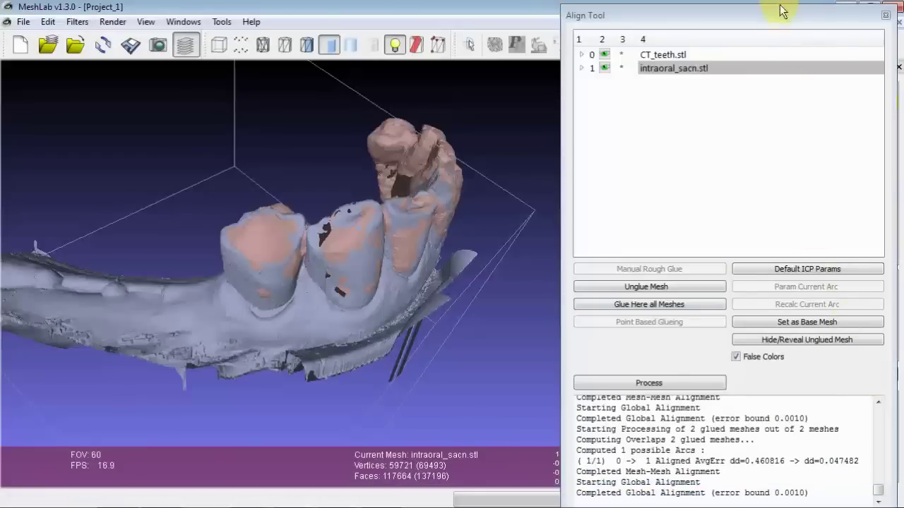
drag(777, 15, 773, 10)
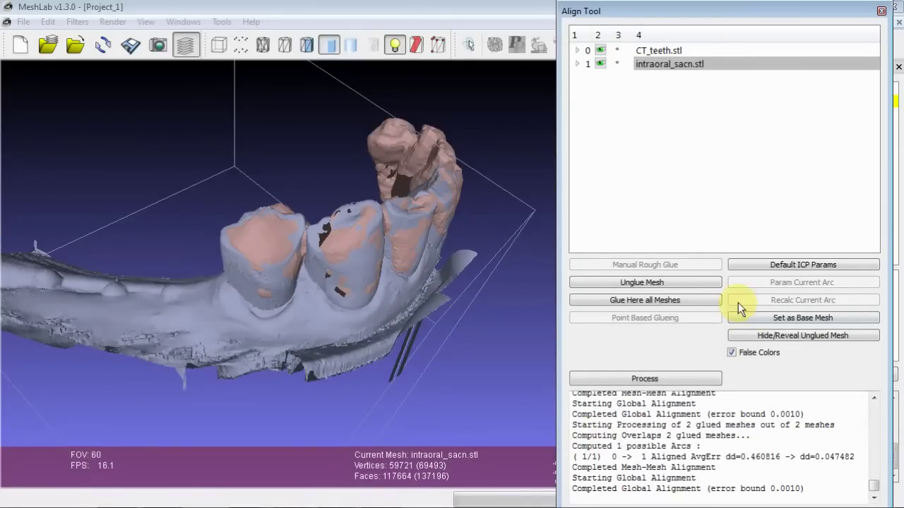
click(785, 267)
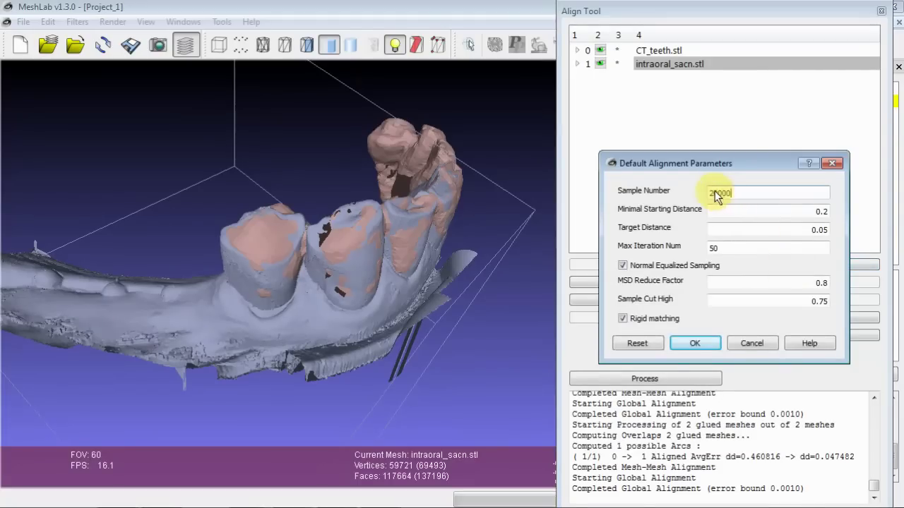
key(BackSpace)
text(4)
Set the default ICP parameters to a minimal starting distance of 0.1, a target distance of 0.001 and 100 maximum iterations.
drag(799, 457, 857, 456)
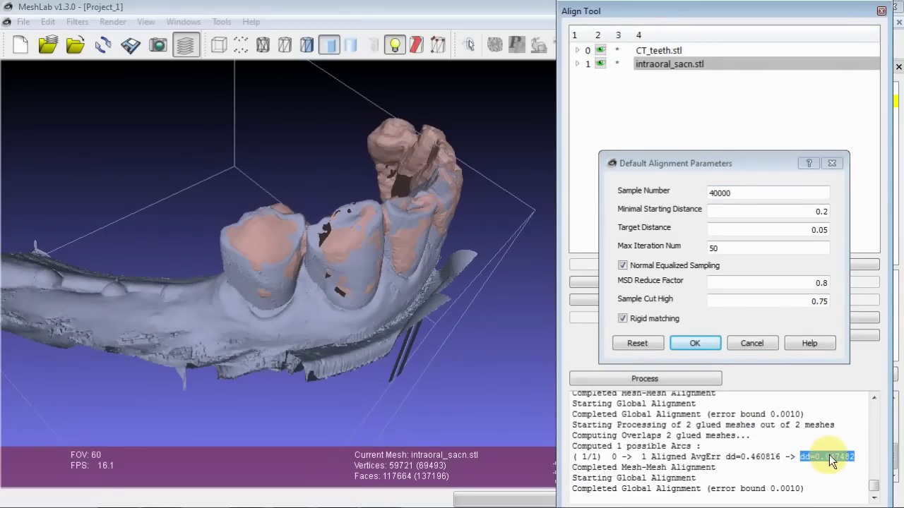
click(823, 212)
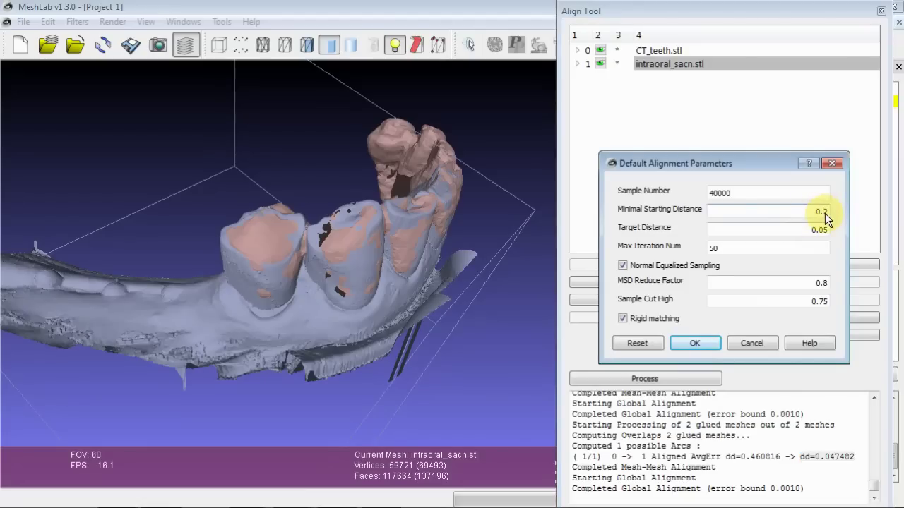
key(BackSpace)
text(1)
click(807, 231)
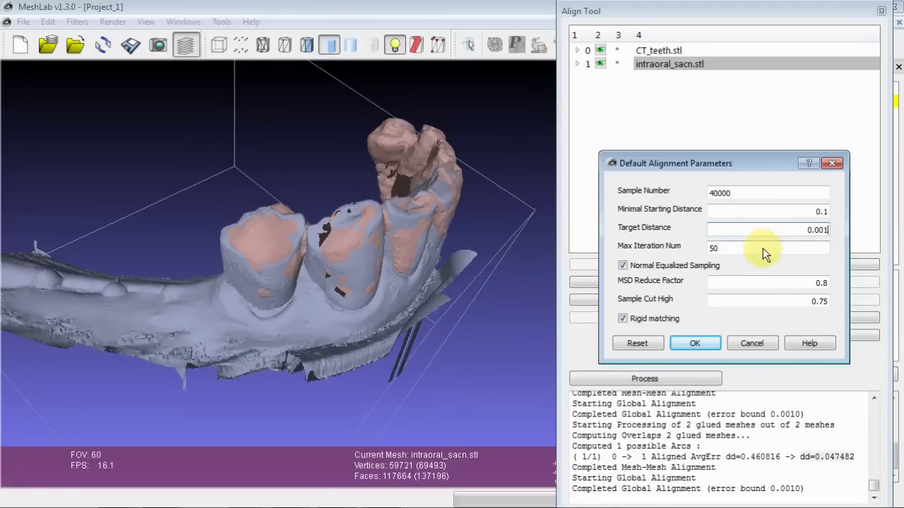
drag(719, 248, 701, 245)
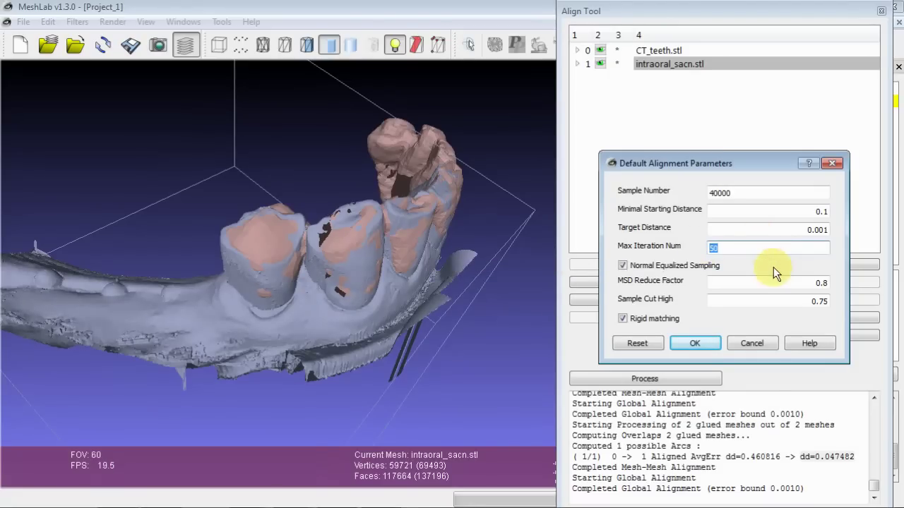
text(100)
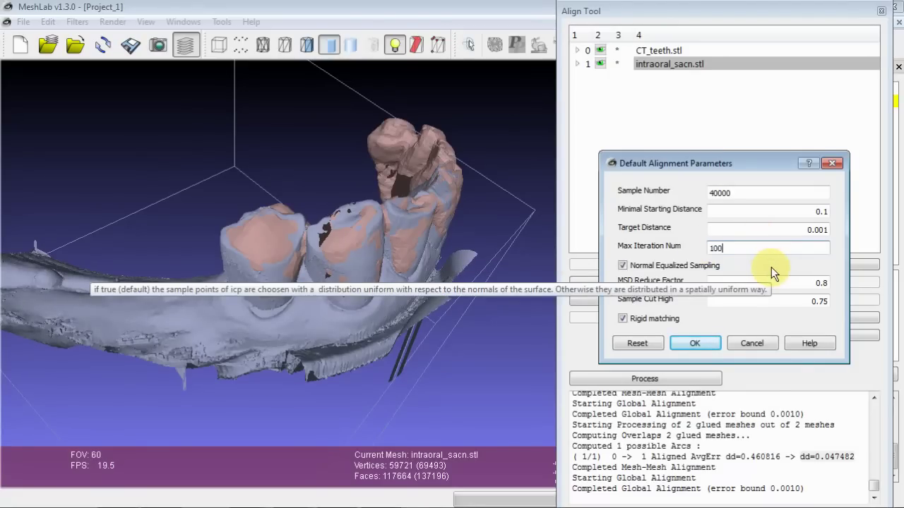
click(699, 344)
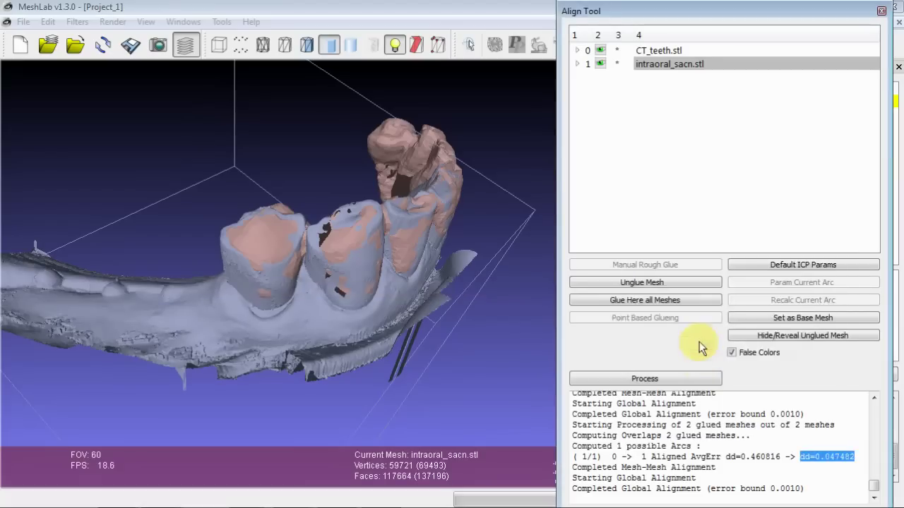
Process the mesh alignment with the tightened parameters and check the resulting average error in the Align Tool log.
click(670, 378)
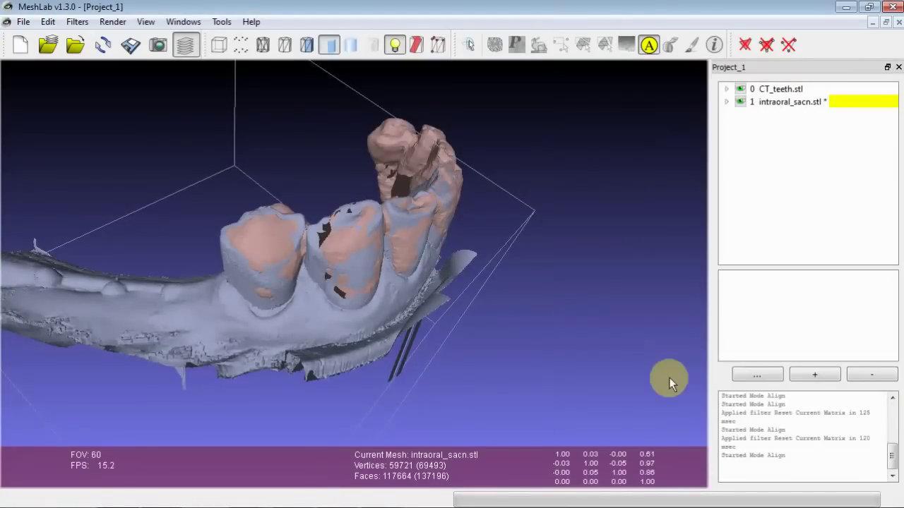
click(376, 500)
click(375, 500)
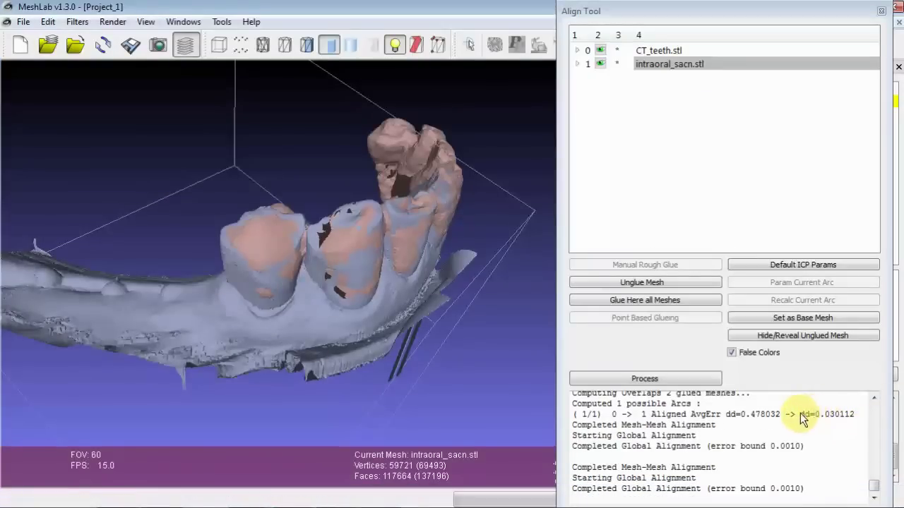
drag(800, 414, 860, 413)
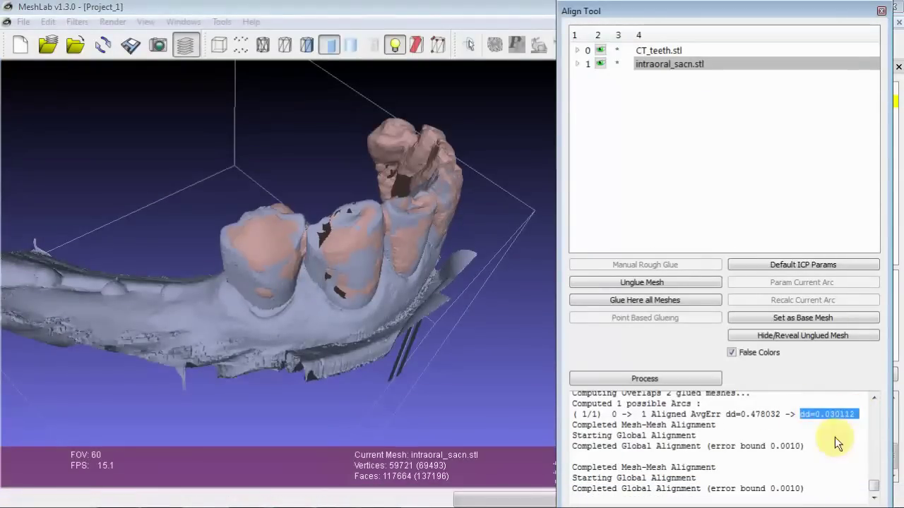
click(834, 437)
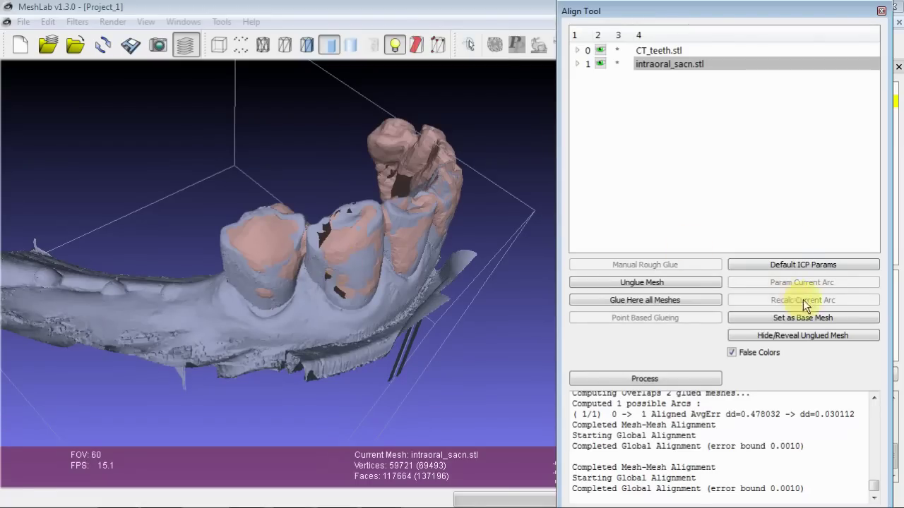
click(365, 205)
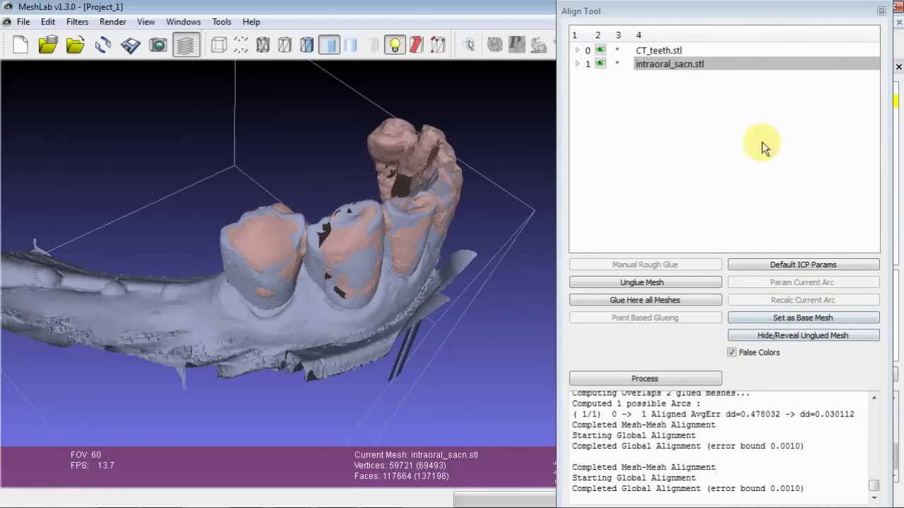
Close the Align Tool and examine the overlap of the intraoral scan and CT teeth from the occlusal and side views.
click(880, 10)
drag(447, 232, 437, 184)
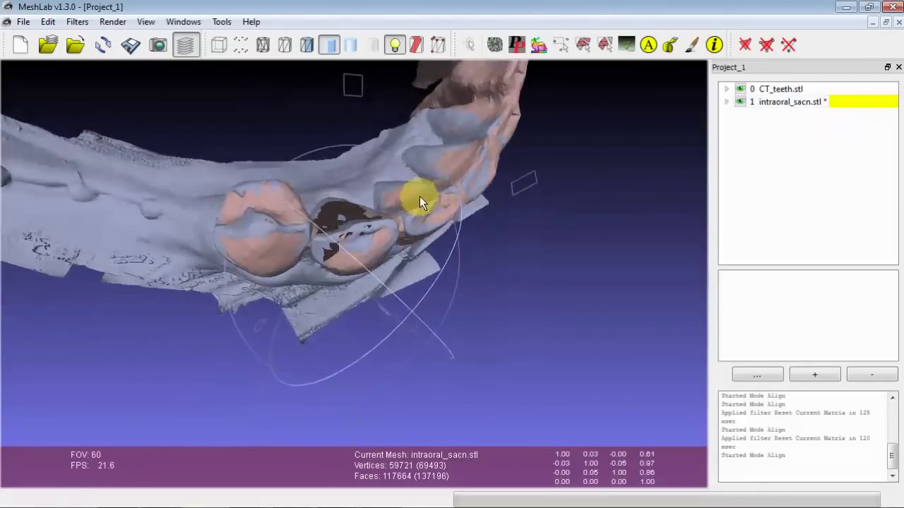
drag(450, 245, 408, 178)
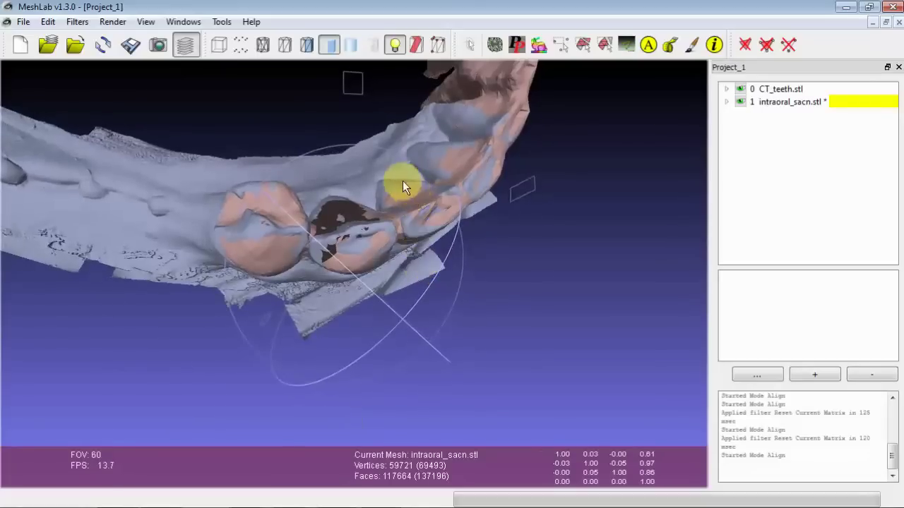
drag(376, 264, 410, 227)
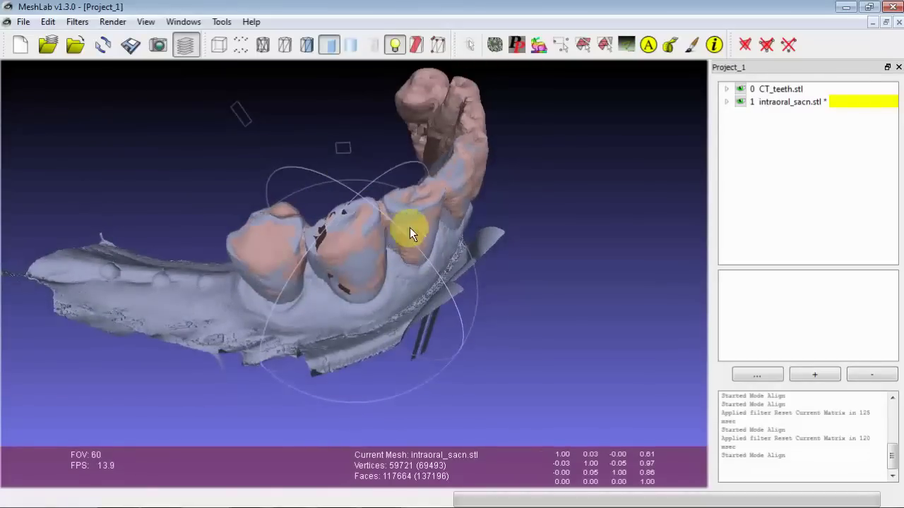
drag(294, 340, 408, 281)
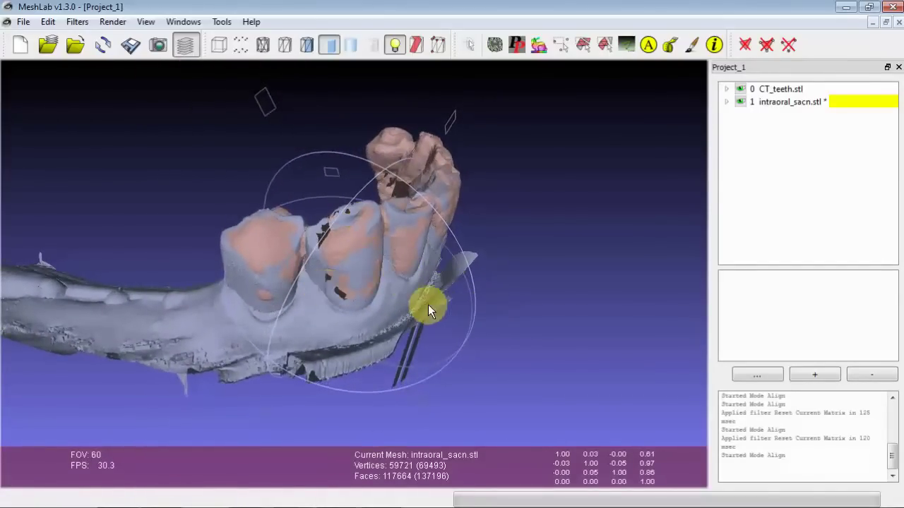
drag(363, 343, 308, 306)
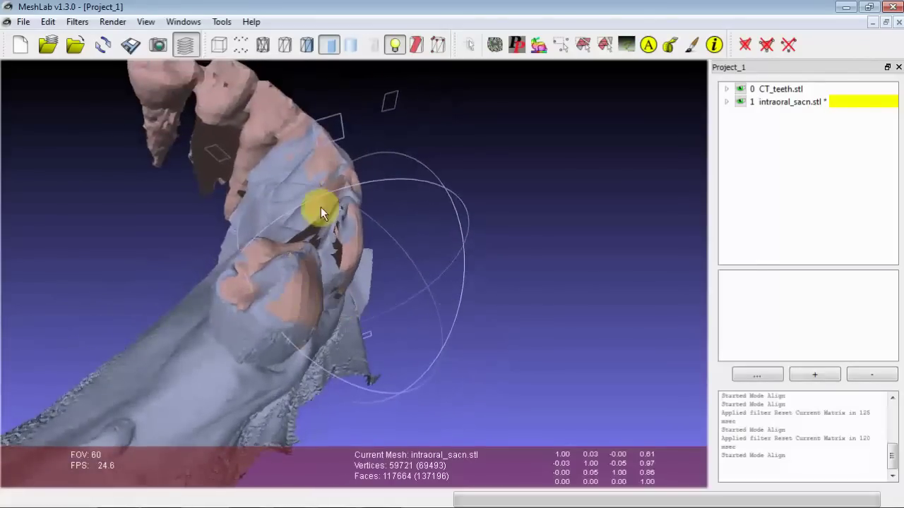
drag(338, 250, 291, 357)
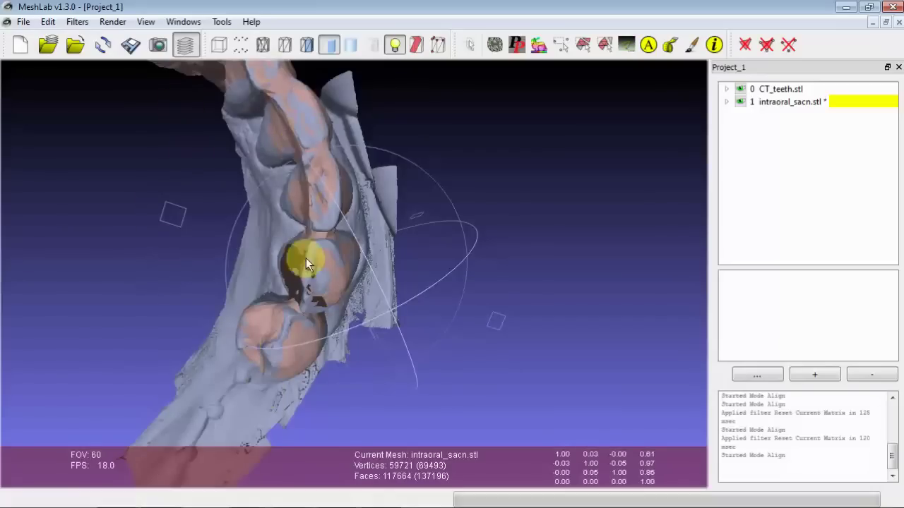
drag(304, 359, 332, 395)
Switch to the OneNote page "Alignment things to consider" and review the scanner and CT segmentation error diagram and the example cross-sections.
click(162, 501)
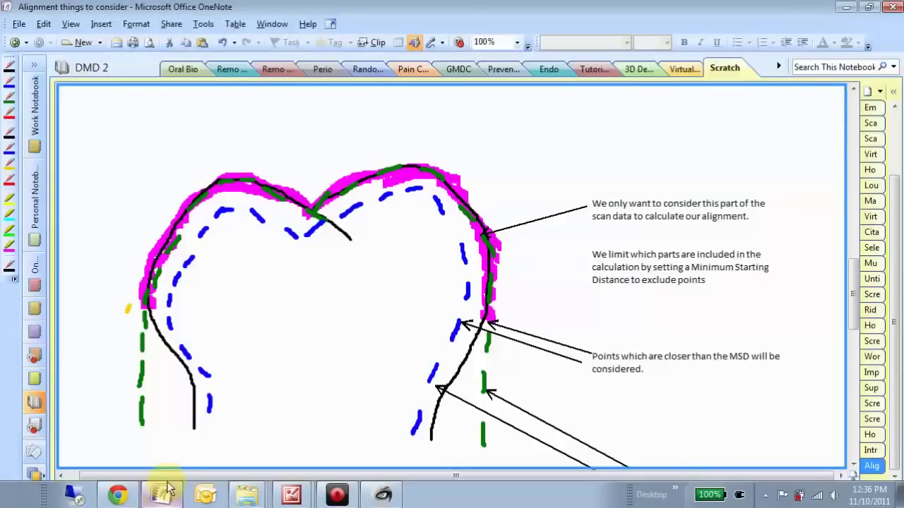
scroll(712, 174, up, 8)
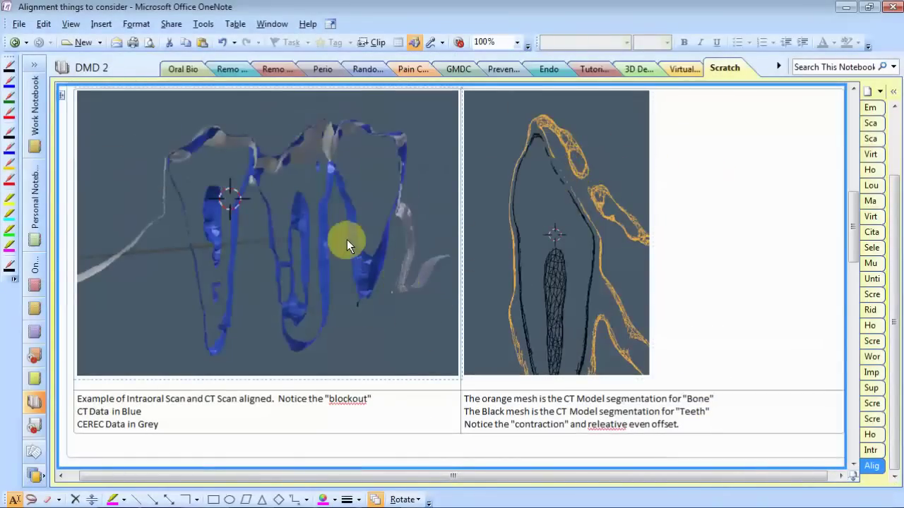
scroll(349, 239, up, 3)
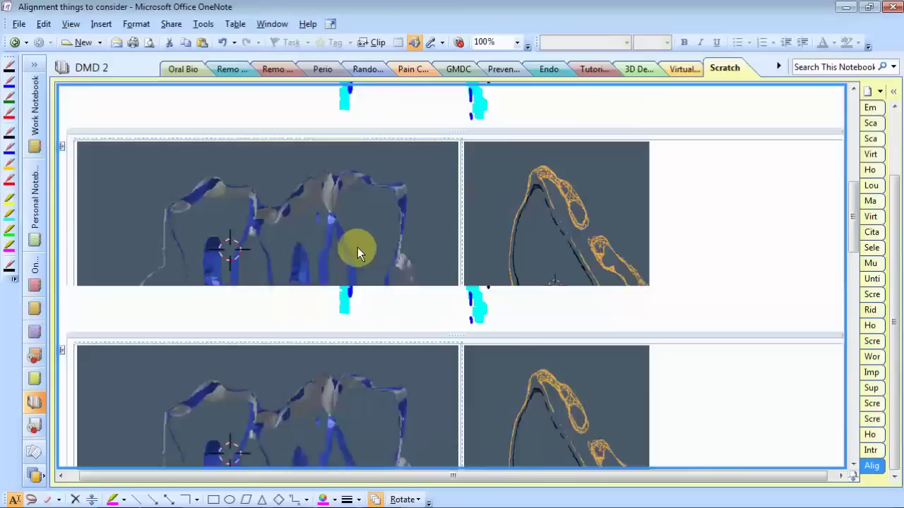
scroll(358, 252, down, 5)
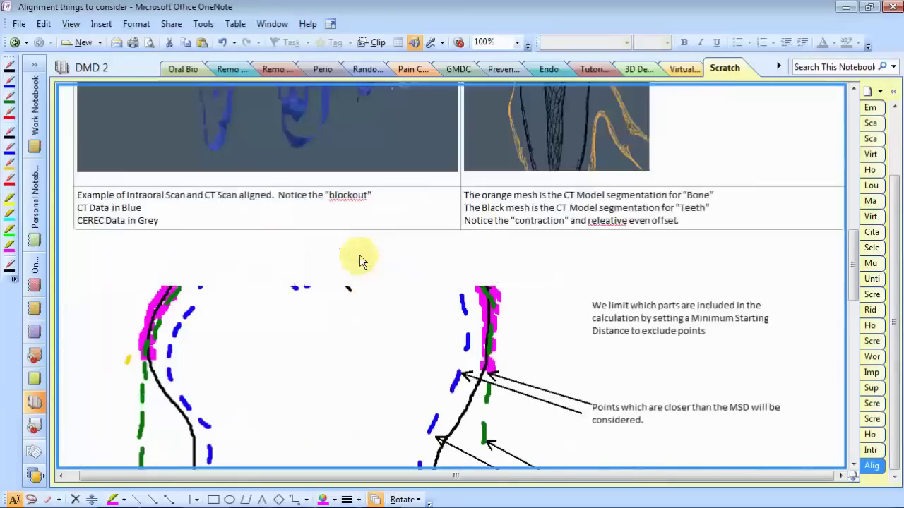
scroll(452, 219, up, 10)
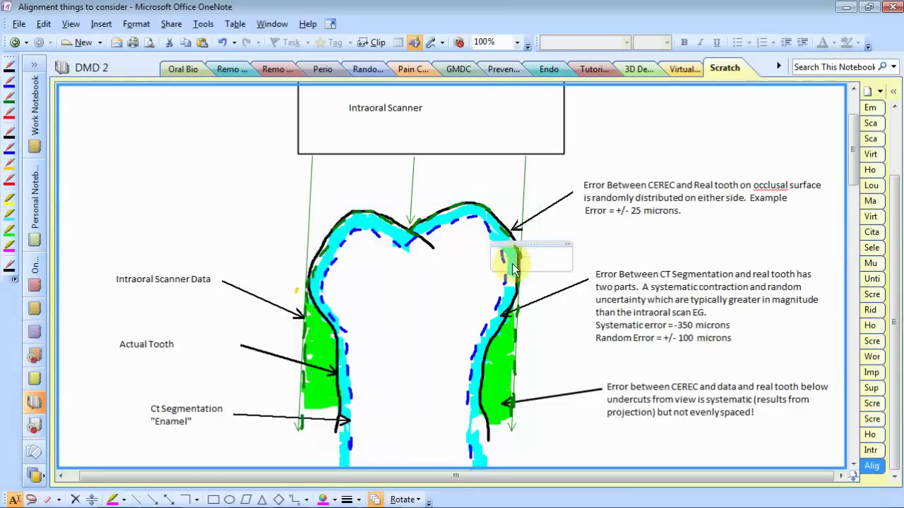
drag(855, 182, 851, 242)
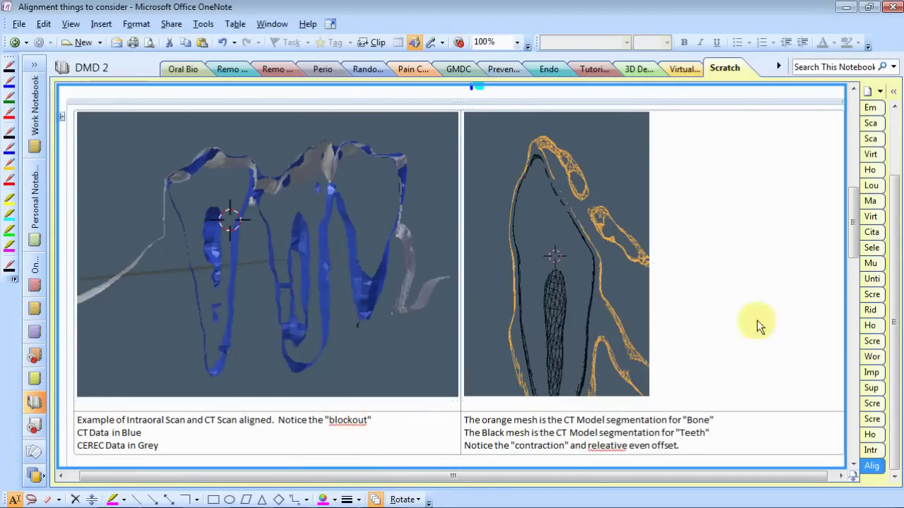
scroll(857, 243, up, 1)
scroll(857, 242, up, 8)
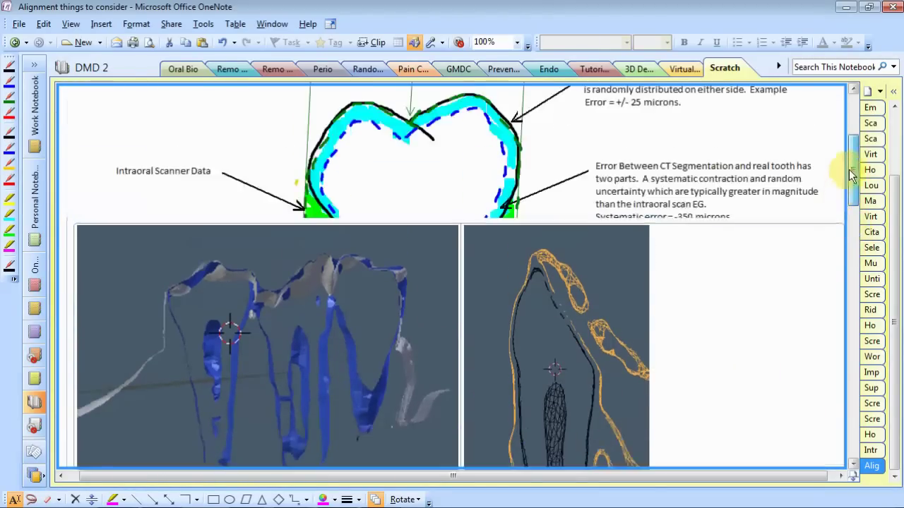
scroll(853, 176, down, 3)
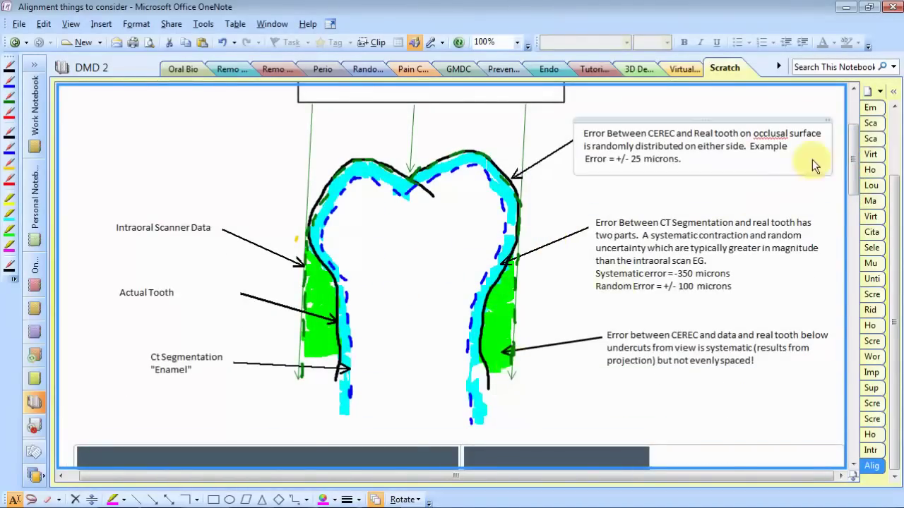
Review Examples 1 and 2 in the notes on aligning contracted meshes with and without a minimum starting distance.
drag(852, 168, 883, 405)
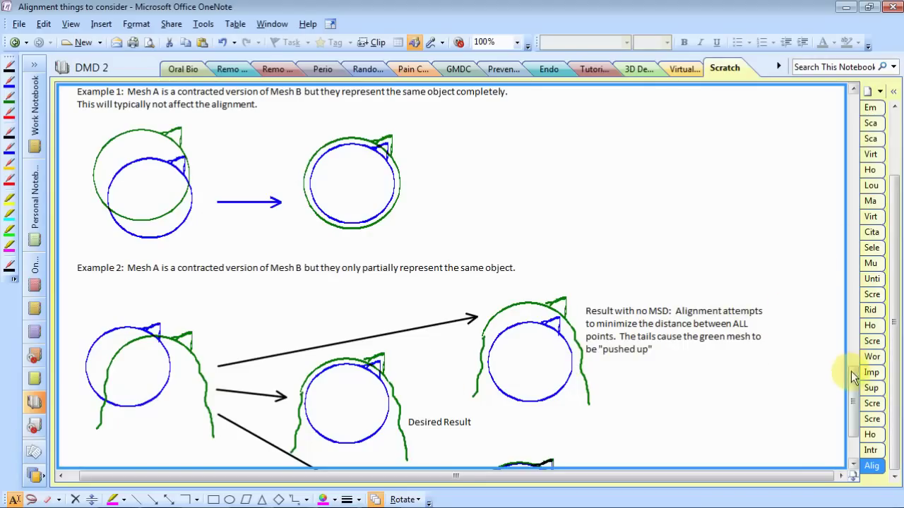
scroll(851, 382, down, 3)
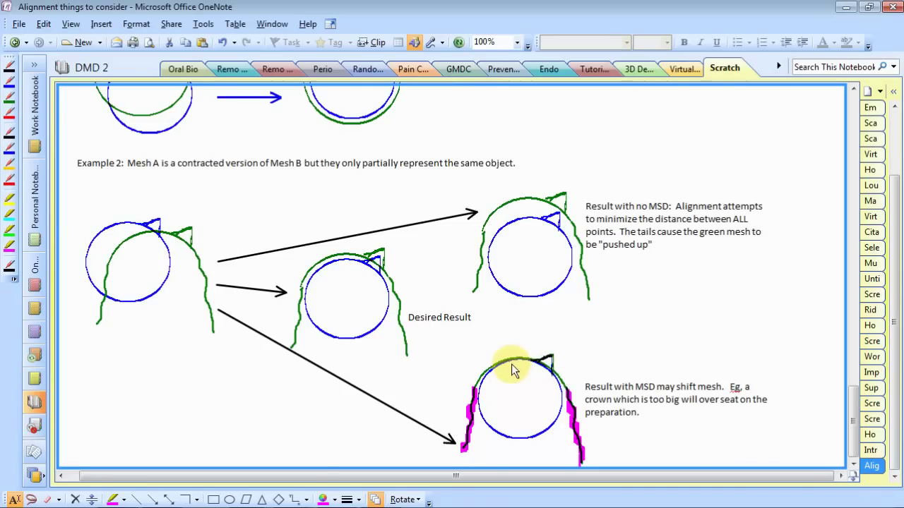
scroll(332, 137, up, 2)
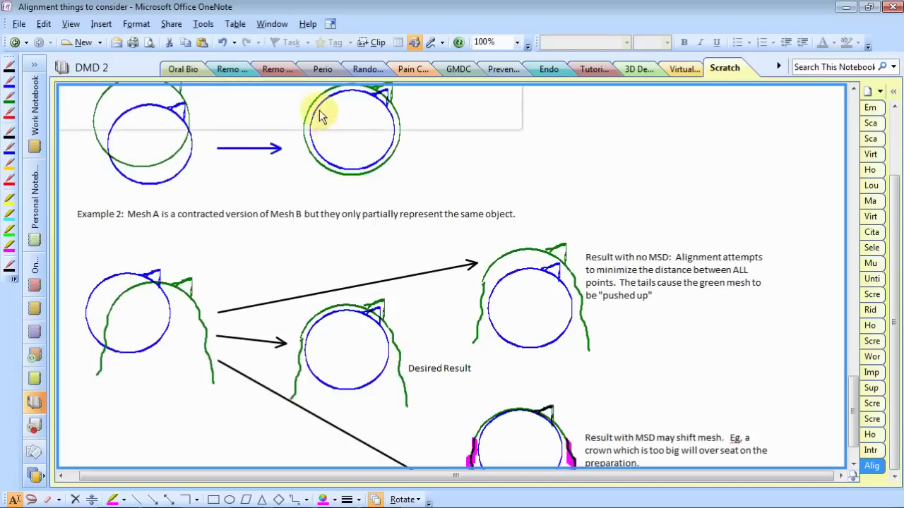
scroll(478, 357, down, 2)
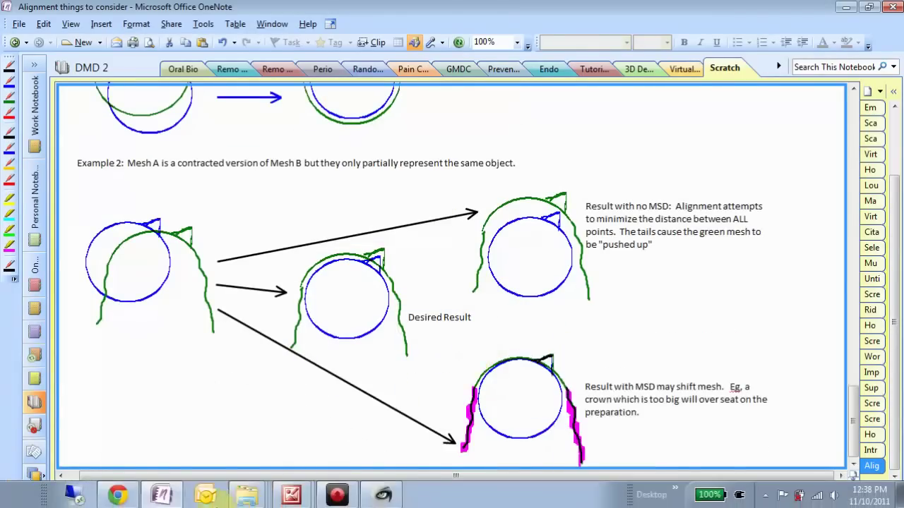
Switch back to MeshLab and examine the aligned molar and premolar surfaces from several side angles.
click(382, 495)
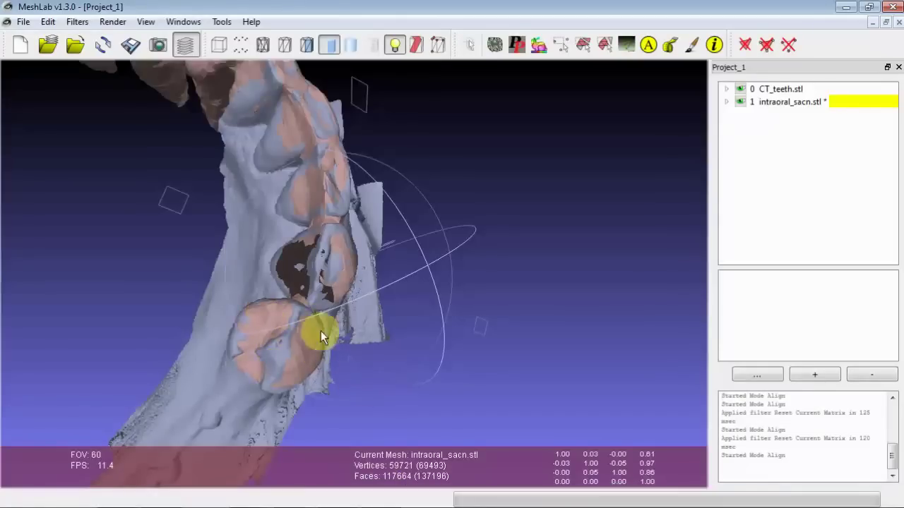
drag(276, 400, 355, 245)
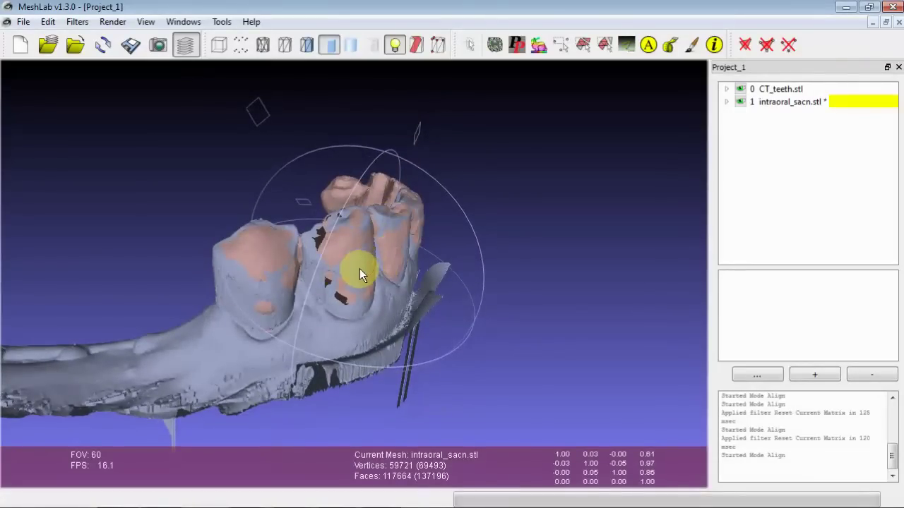
drag(348, 277, 328, 290)
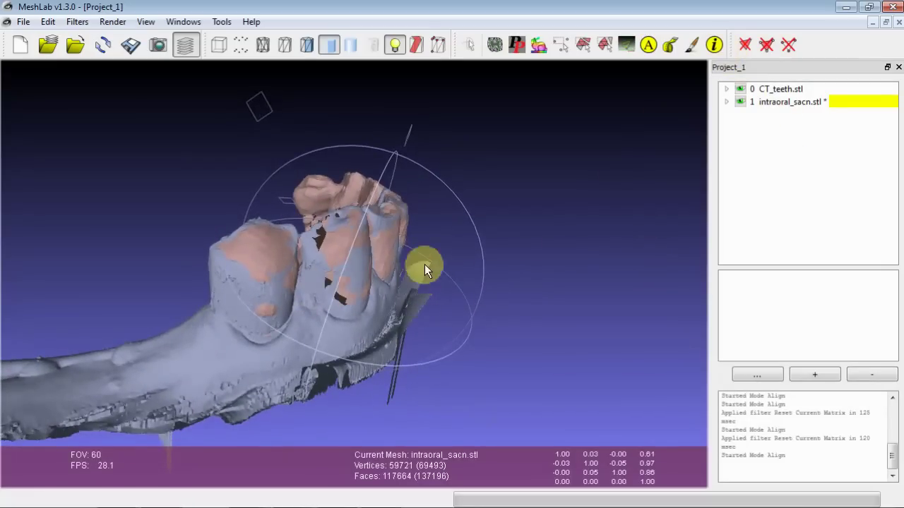
drag(430, 263, 311, 297)
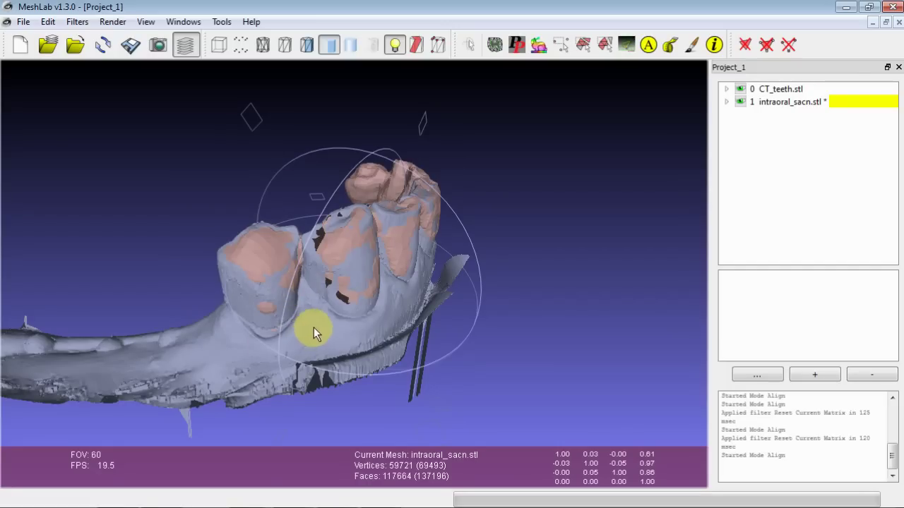
drag(344, 325, 341, 295)
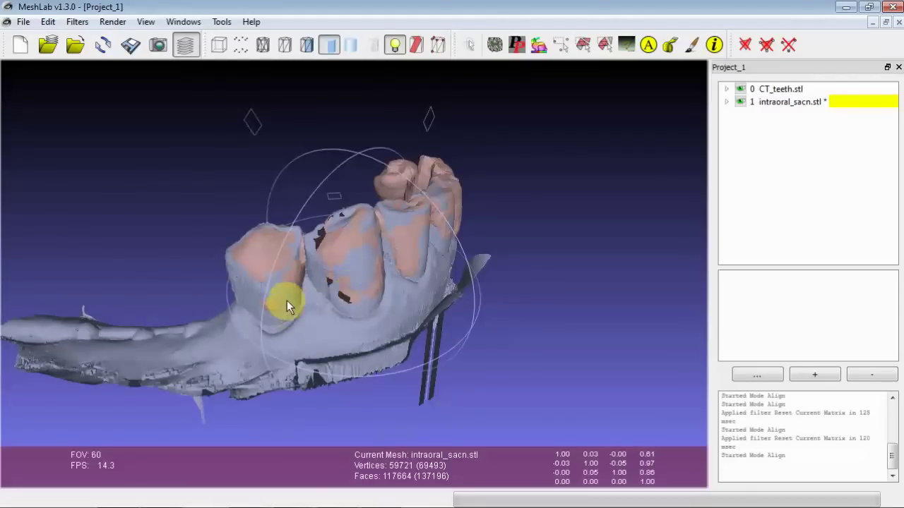
drag(431, 203, 425, 232)
drag(318, 276, 334, 251)
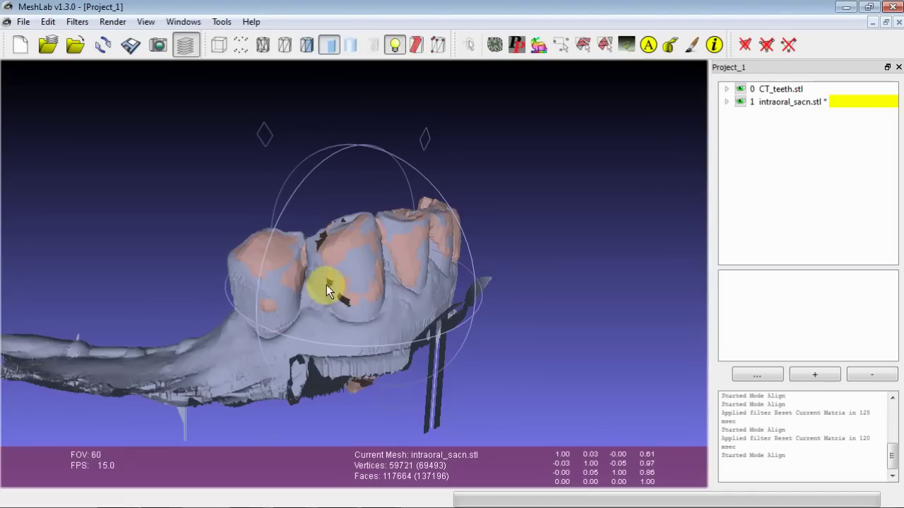
Reopen the Align Tool and glue both CT_teeth.stl and intraoral_sacn.stl in their current positions.
drag(326, 285, 374, 340)
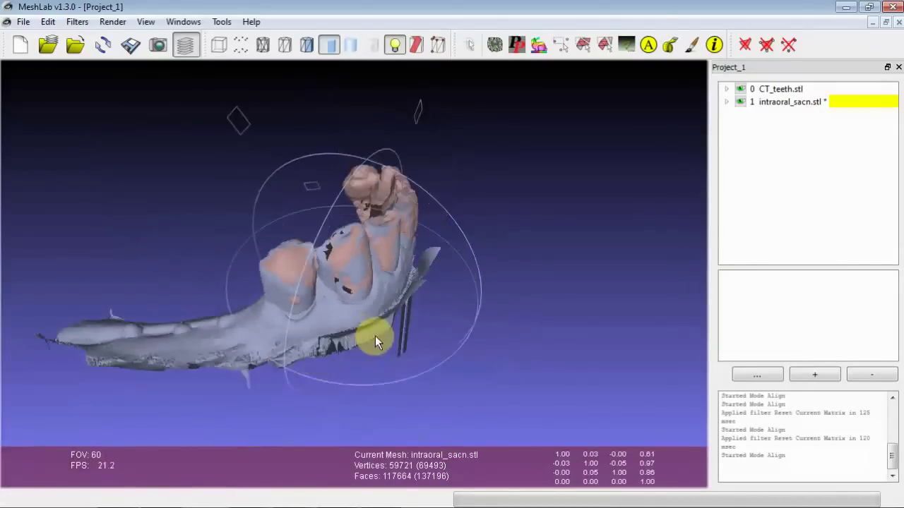
click(648, 45)
click(676, 77)
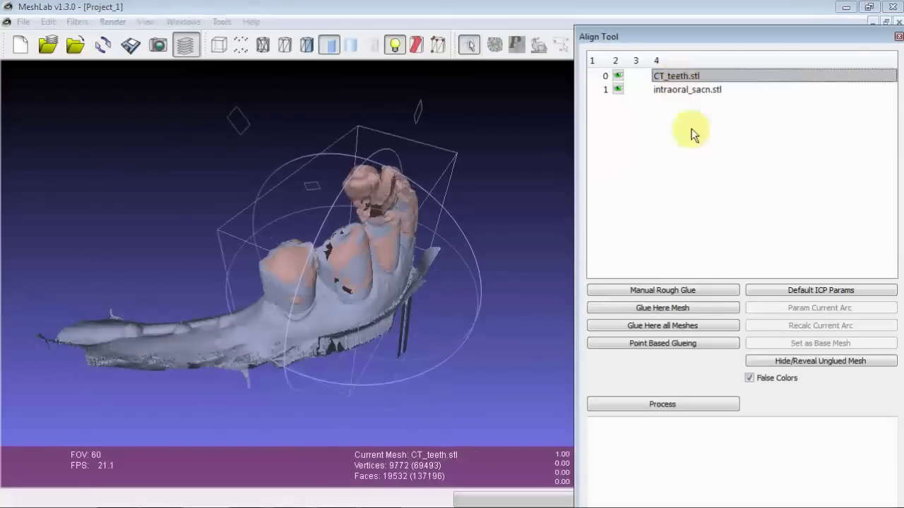
click(660, 331)
click(662, 307)
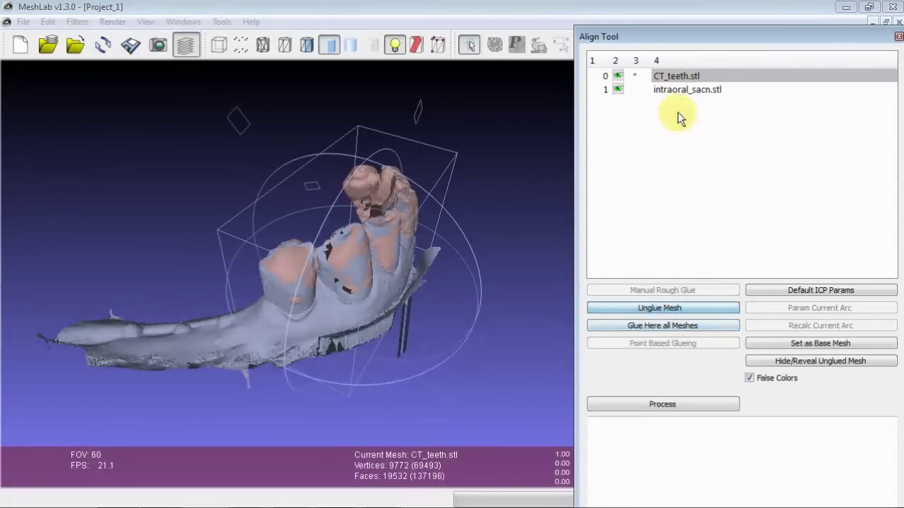
click(679, 89)
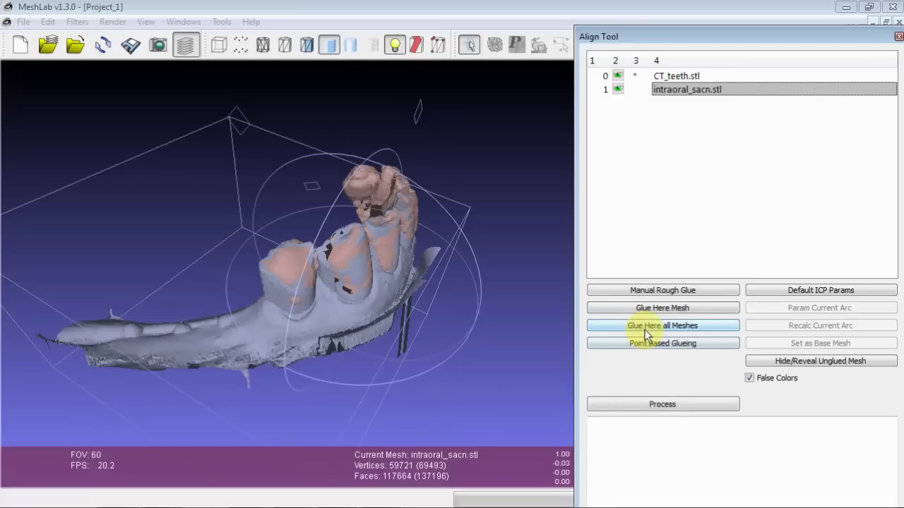
click(653, 308)
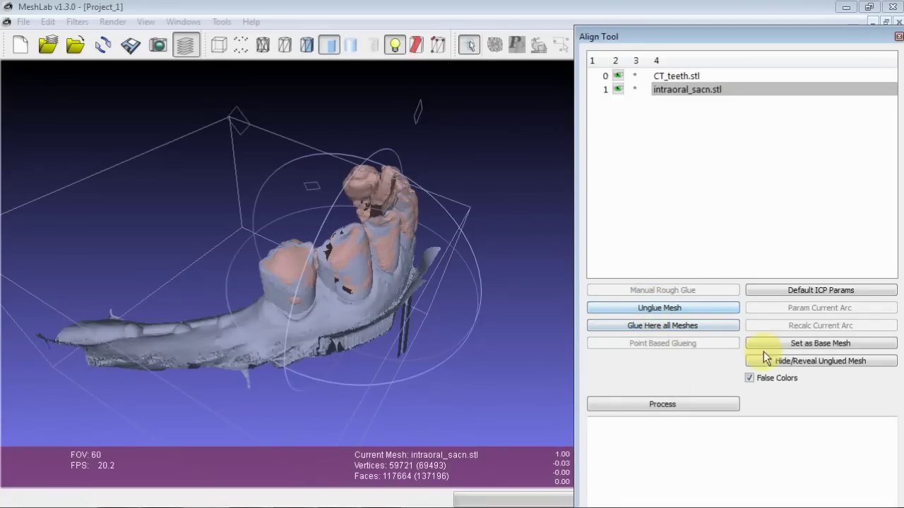
Set the default ICP parameters to sample number 10000, minimal starting distance 0.2 and max iterations 10, and process the alignment.
click(836, 289)
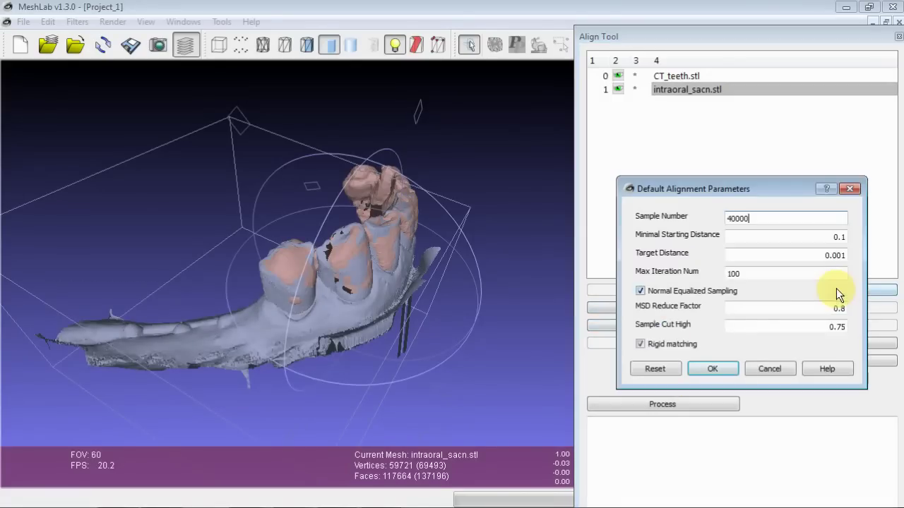
double_click(762, 218)
text(1)
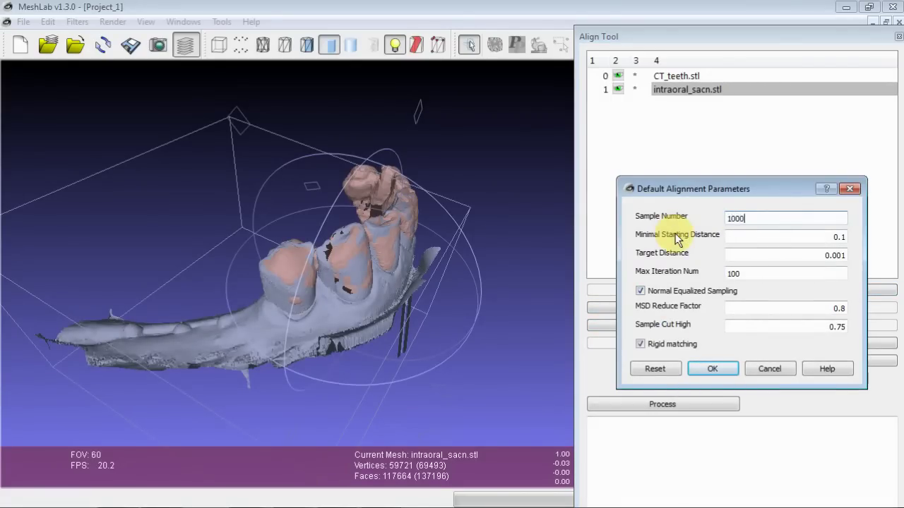
text(0000)
click(843, 237)
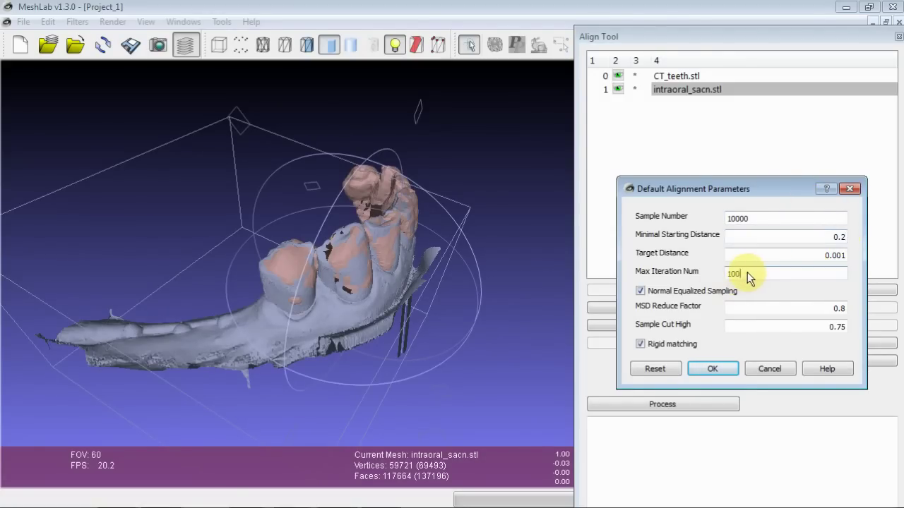
drag(747, 274, 727, 282)
text(10)
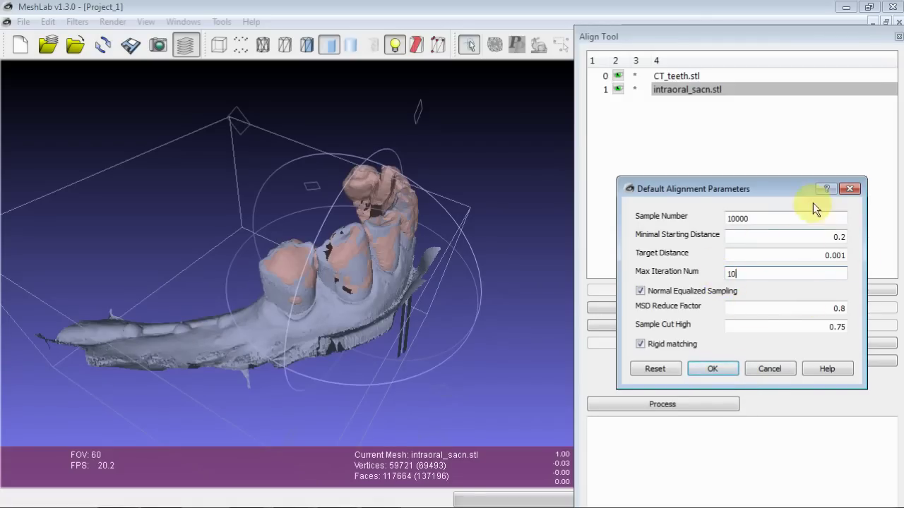
click(708, 370)
click(683, 404)
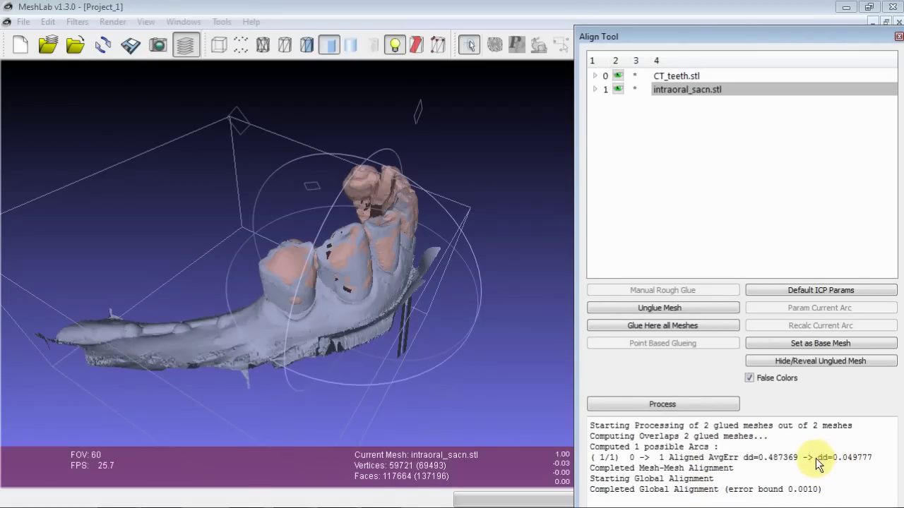
drag(817, 458, 875, 458)
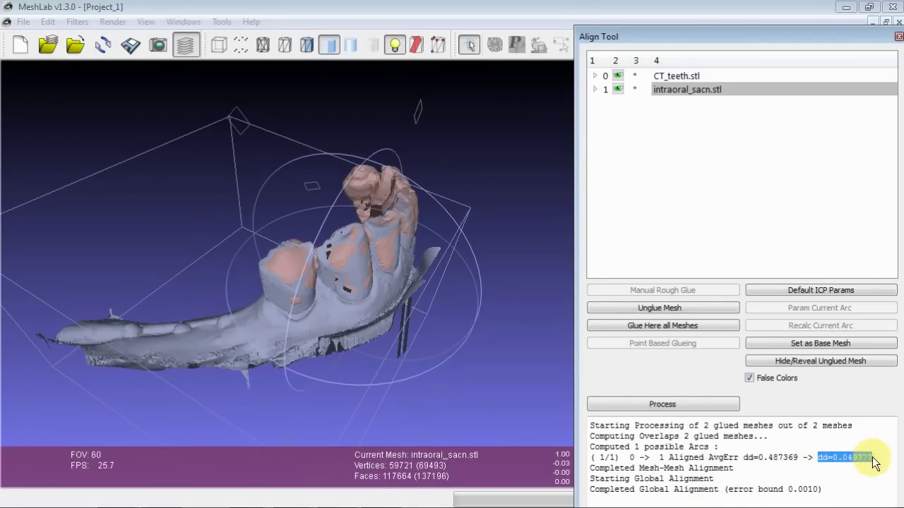
Set the default ICP parameters to minimal starting distance 0.1, sample number 40000 and max iterations 100.
click(812, 290)
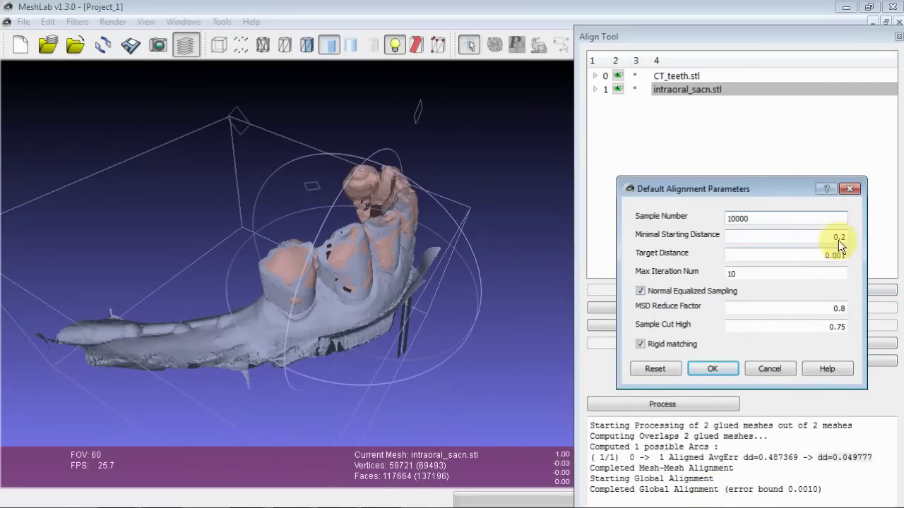
click(839, 239)
text(1)
double_click(753, 212)
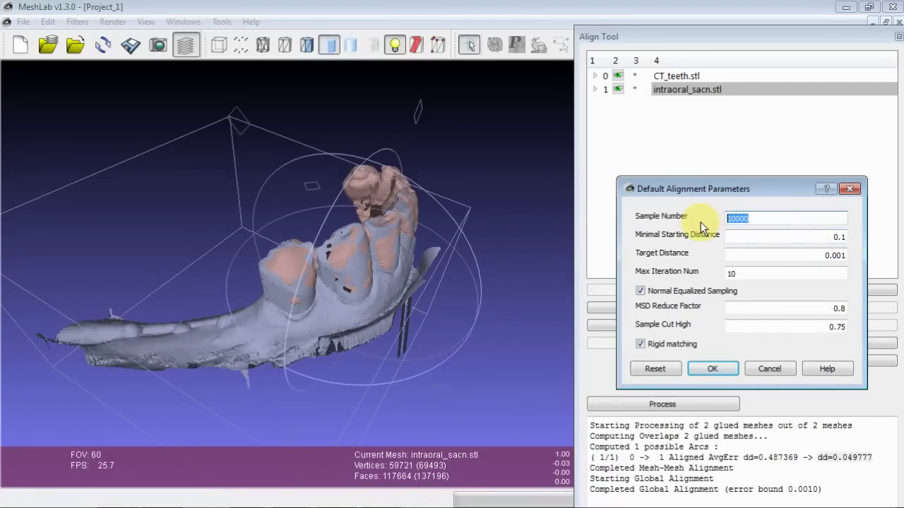
text(40000)
double_click(743, 271)
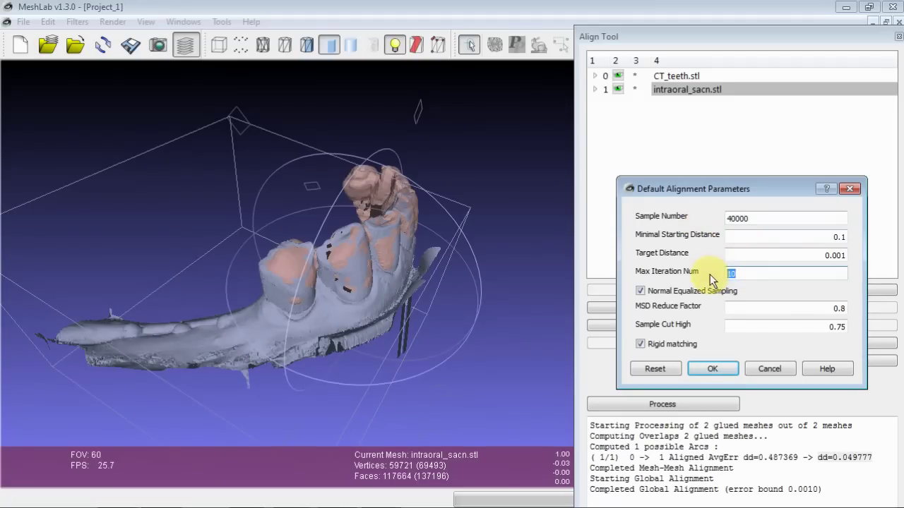
text(1)
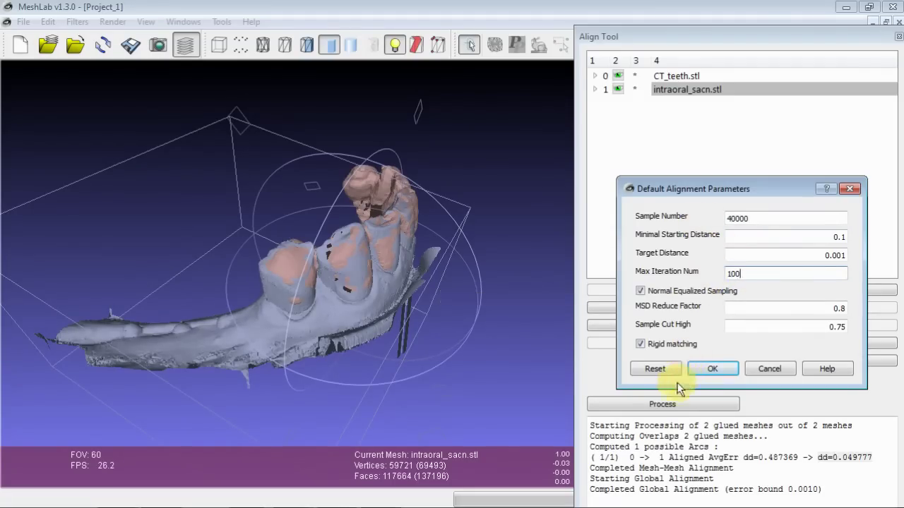
click(707, 369)
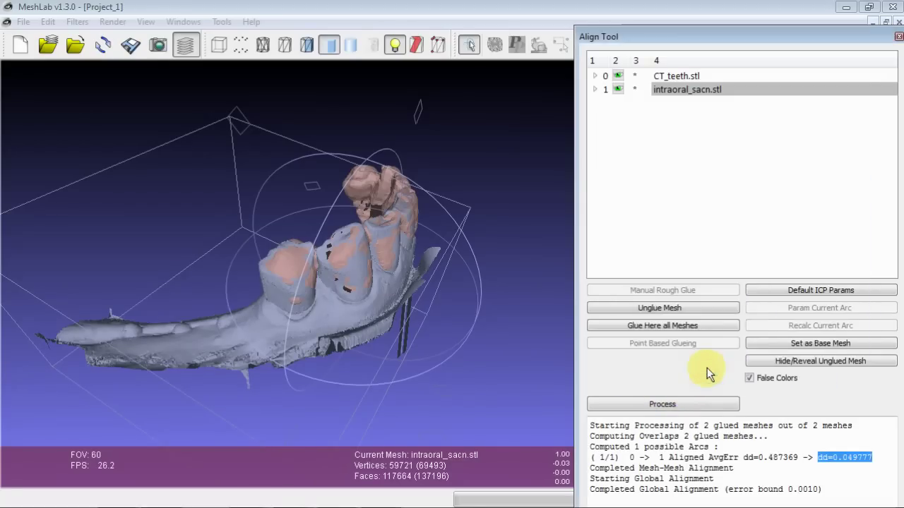
Process the alignment of the two glued meshes and check the final average error in the alignment log.
click(690, 405)
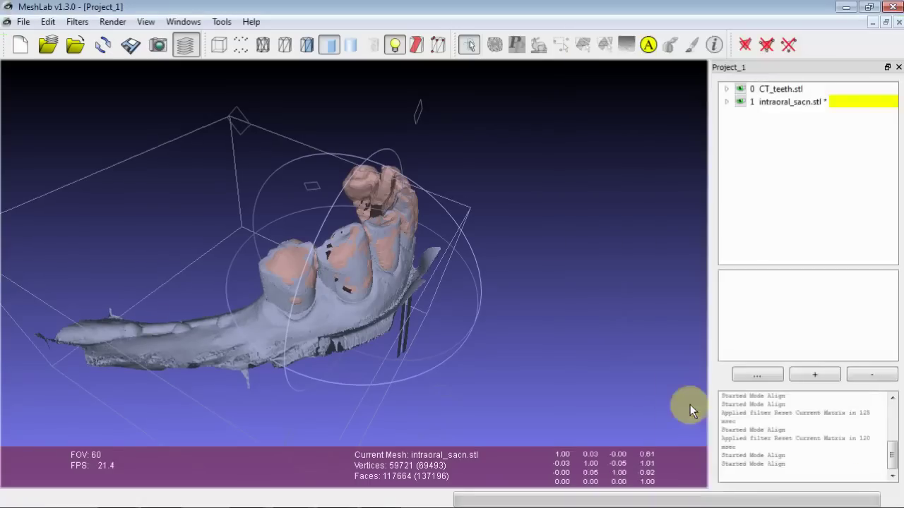
click(337, 495)
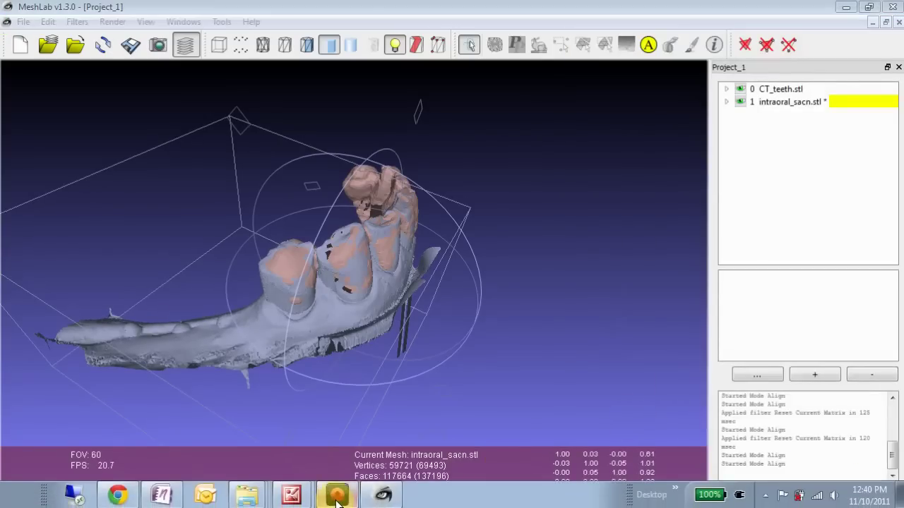
click(800, 427)
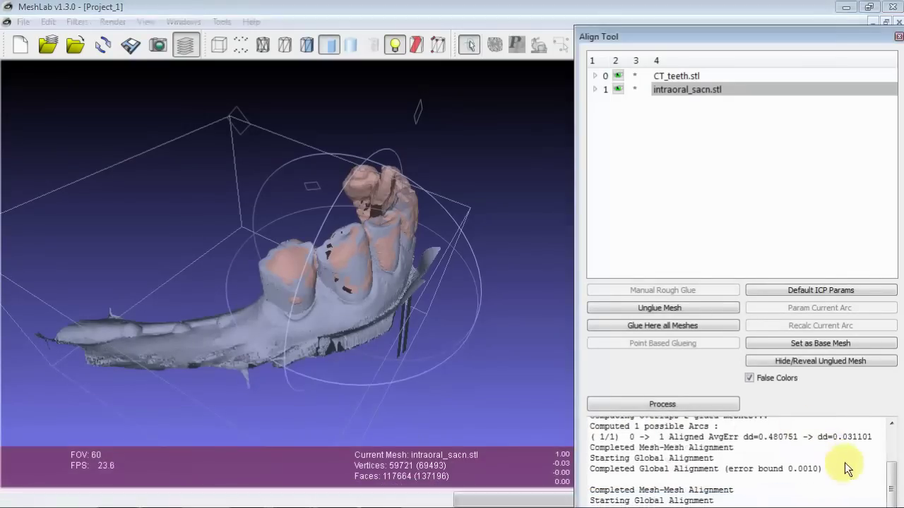
drag(818, 436, 860, 435)
click(869, 446)
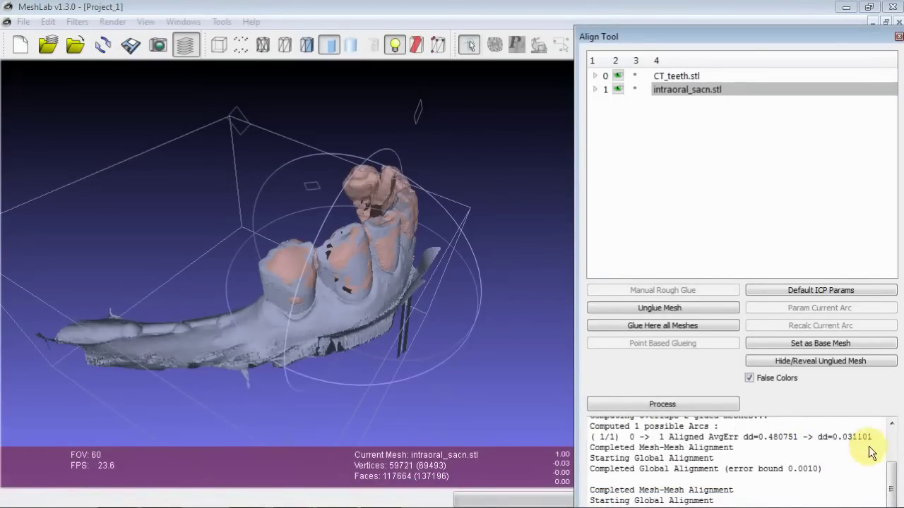